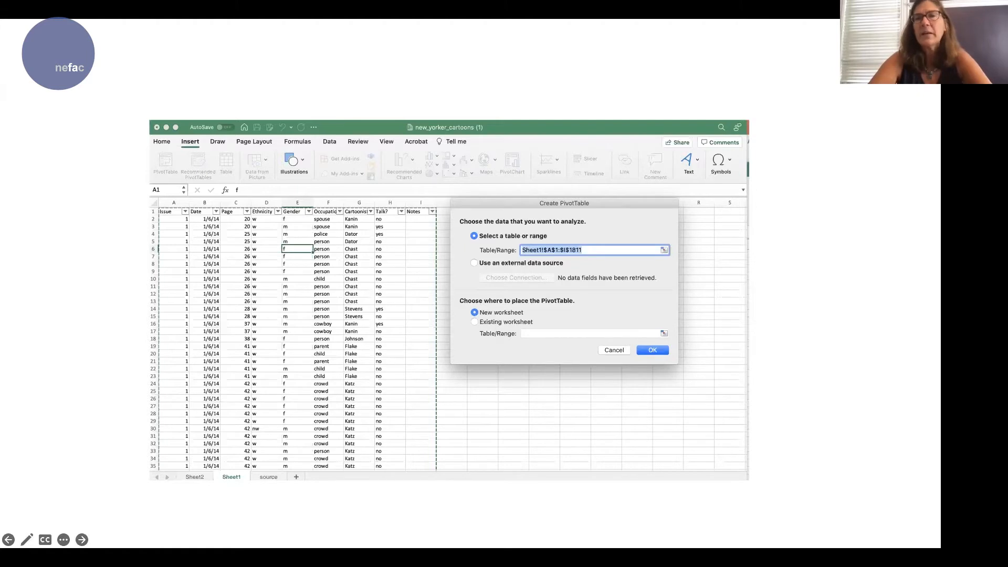
# Step: End the slideshow and switch to the new_yorker_cartoons workbook in Excel, enlarged to fill the screen
pyautogui.press('Return')
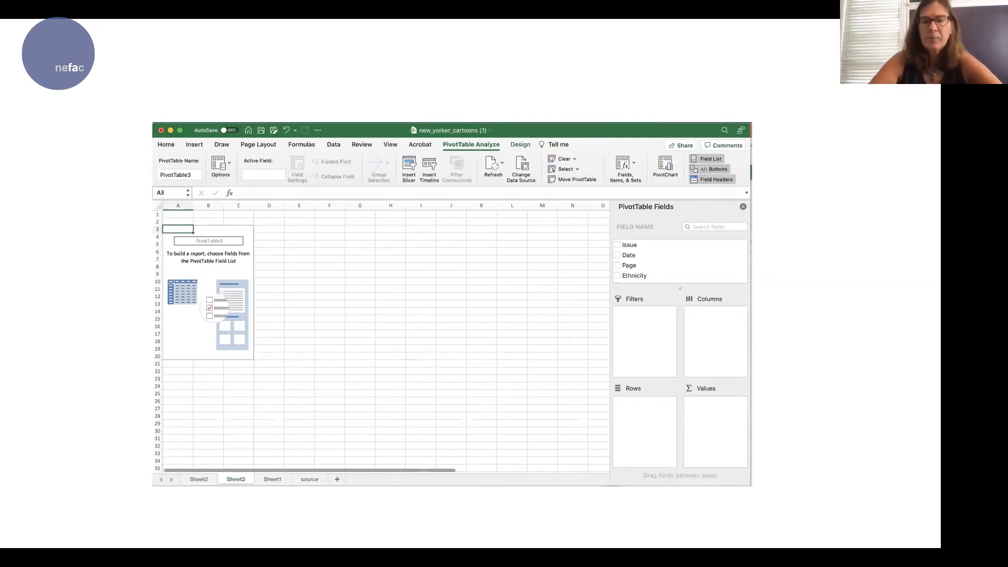
pyautogui.press('Right')
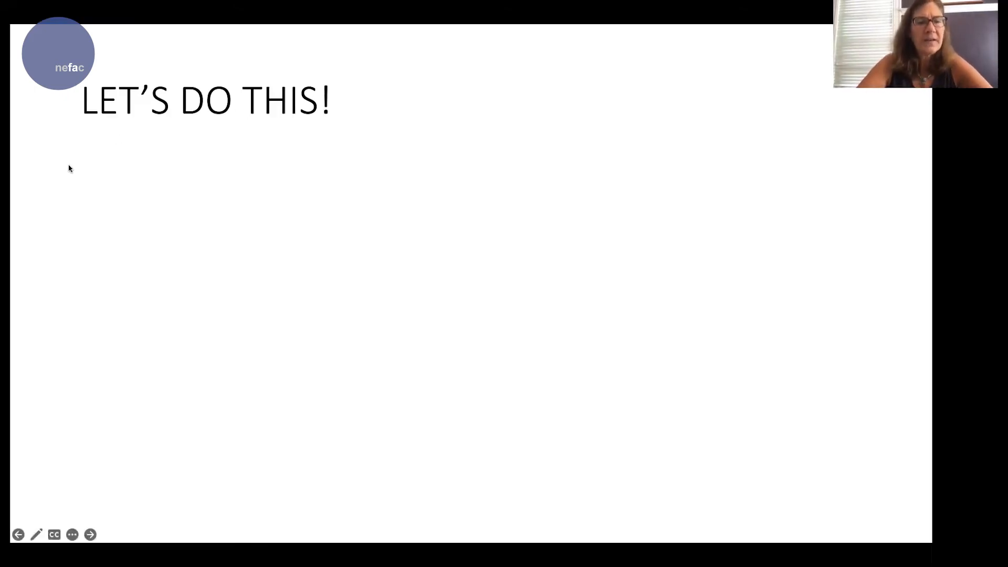
pyautogui.press('Escape')
pyautogui.click(544, 553)
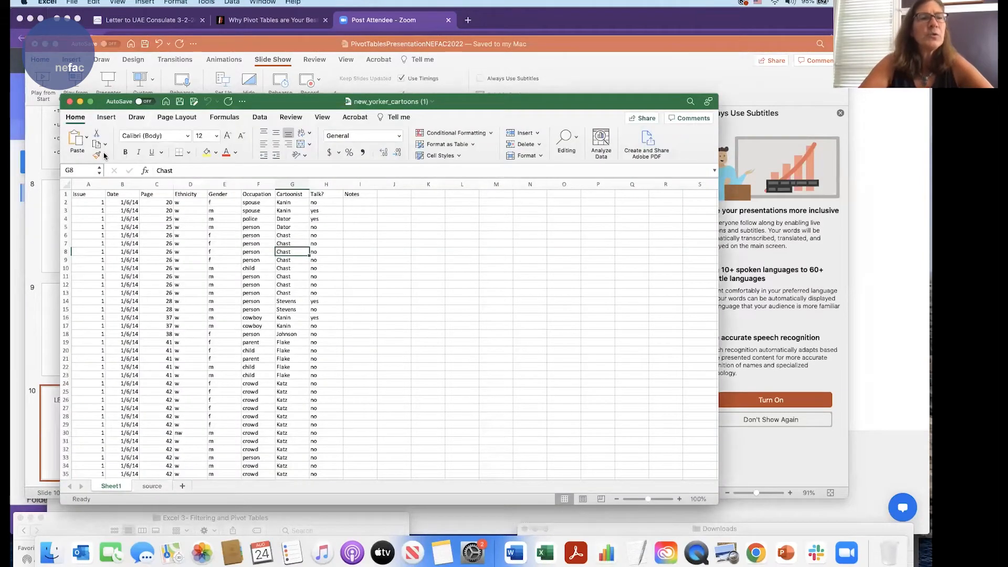
pyautogui.click(90, 101)
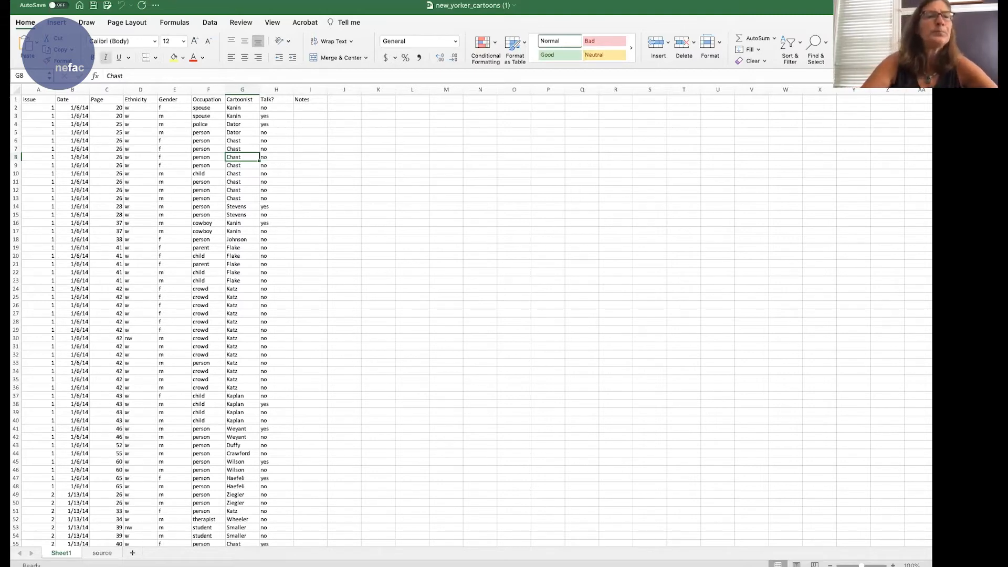
# Step: Set the whole sheet's font size to 18 and widen the Occupation and Cartoonist columns to fit their headings
pyautogui.click(17, 88)
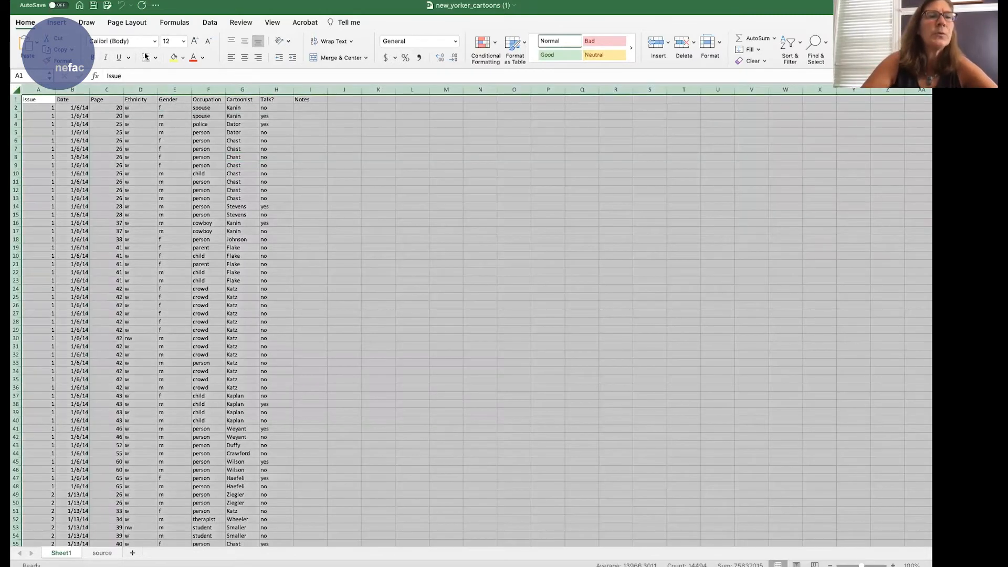
pyautogui.click(184, 41)
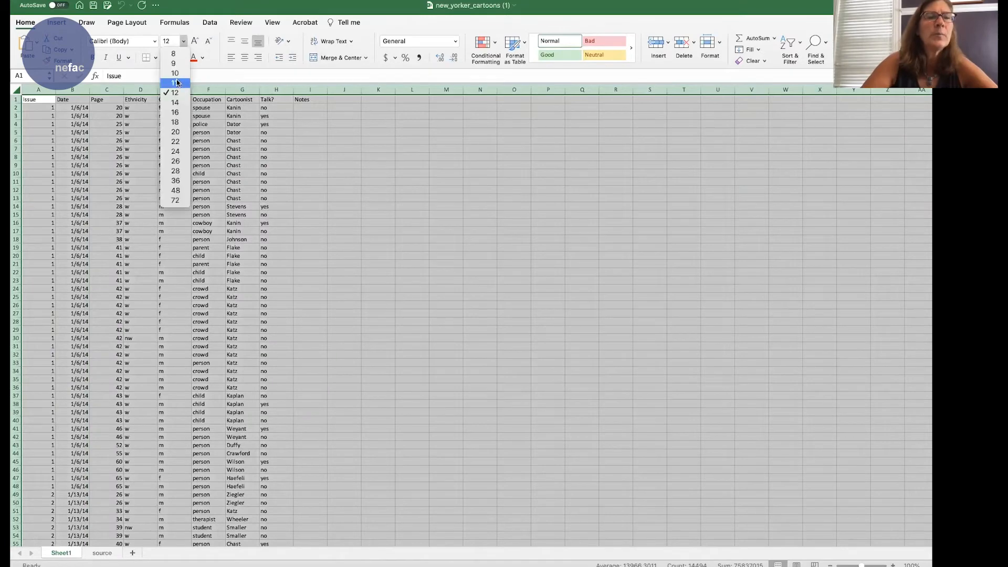
pyautogui.click(173, 122)
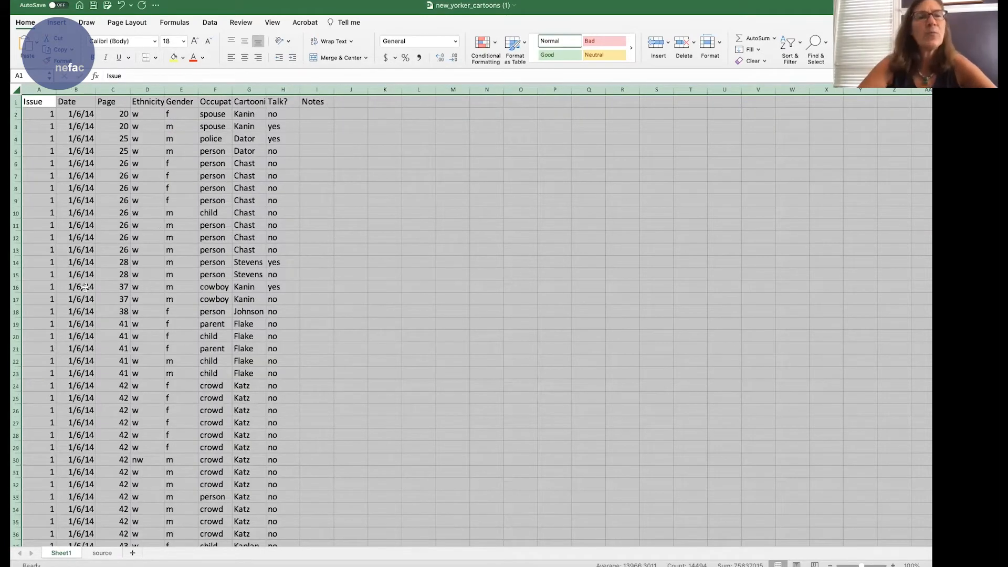
pyautogui.click(151, 217)
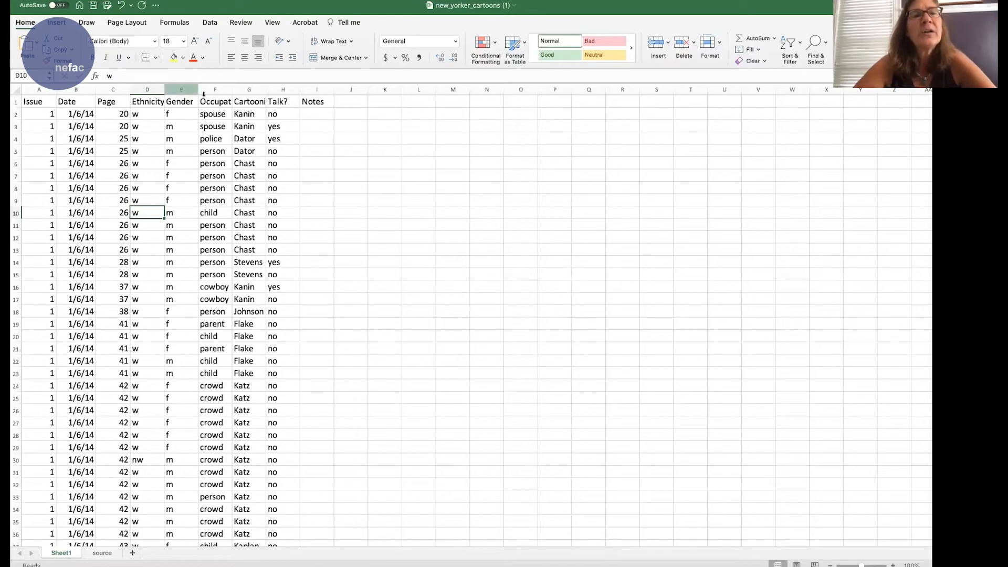
pyautogui.moveTo(234, 89); pyautogui.dragTo(320, 89)
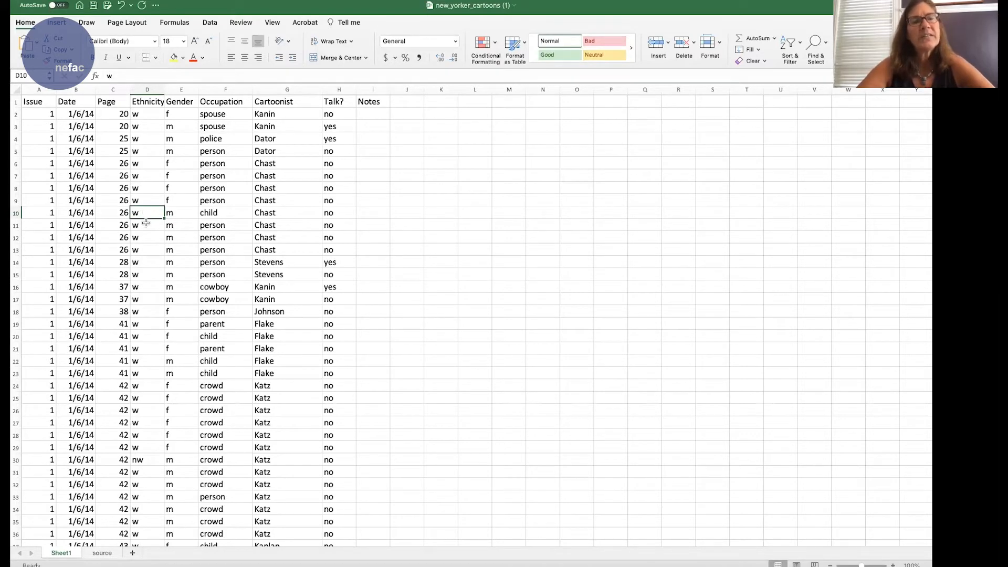
# Step: Create a pivot table from Sheet1!$A$1:$I$1811 on a new worksheet
pyautogui.click(145, 262)
pyautogui.click(139, 196)
pyautogui.click(142, 188)
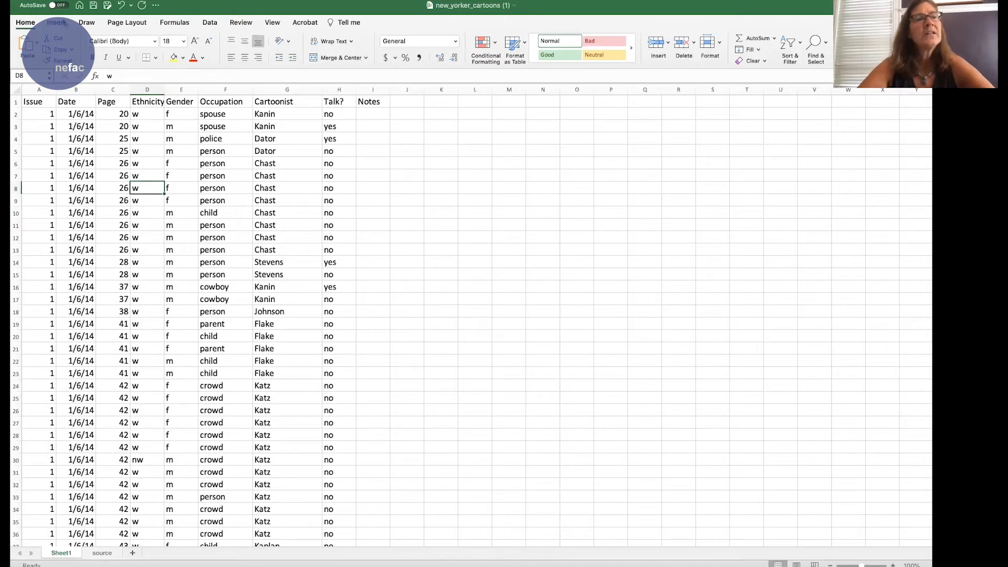
pyautogui.click(64, 23)
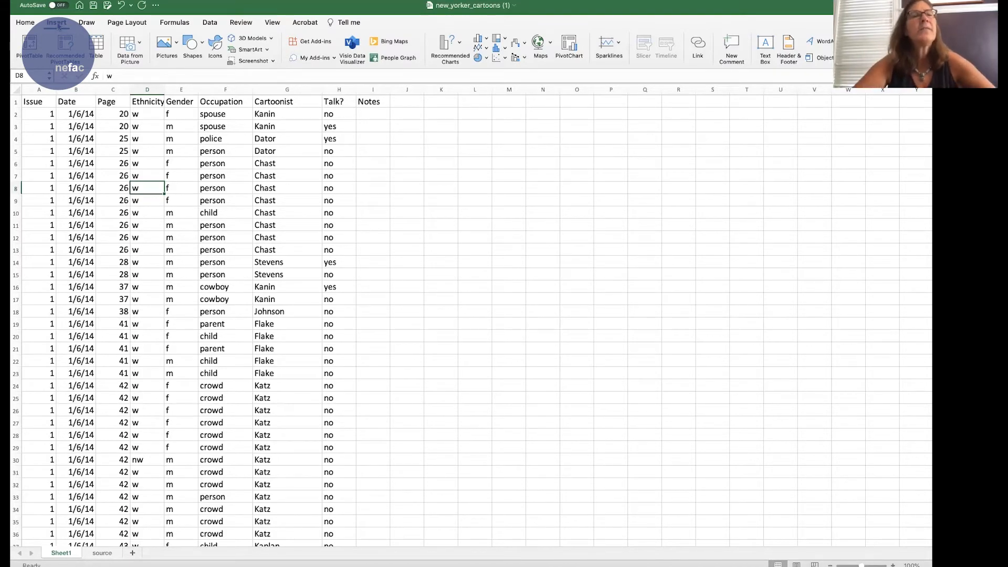
pyautogui.click(30, 44)
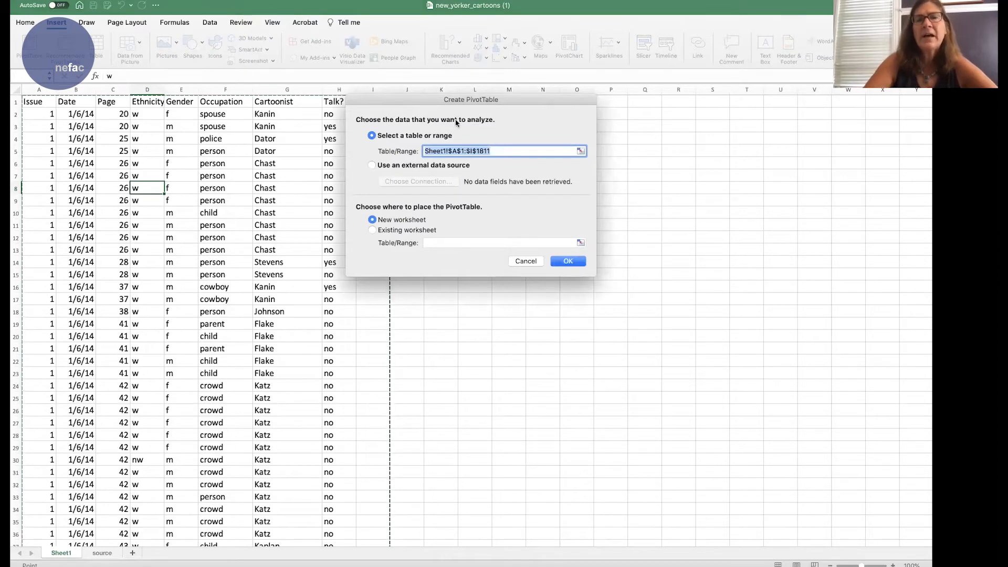
pyautogui.moveTo(419, 97); pyautogui.dragTo(494, 99)
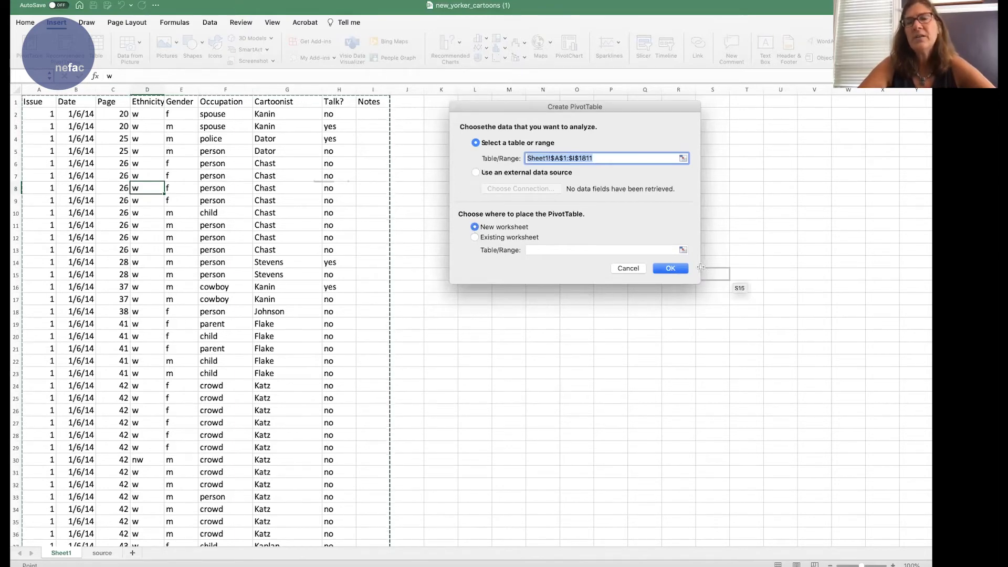
pyautogui.click(671, 267)
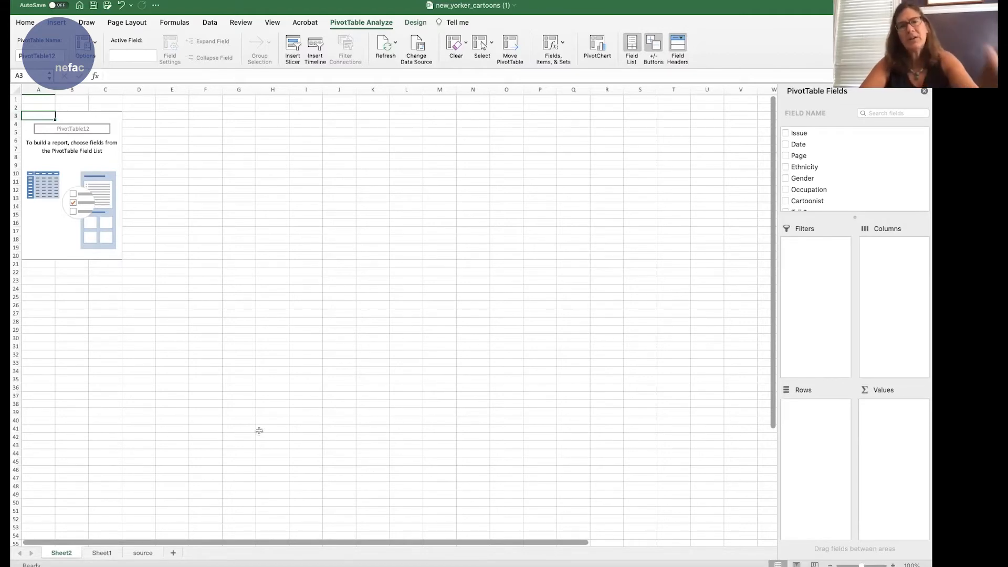
# Step: Rename the data sheet Sheet1 as MainSheet
pyautogui.click(101, 553)
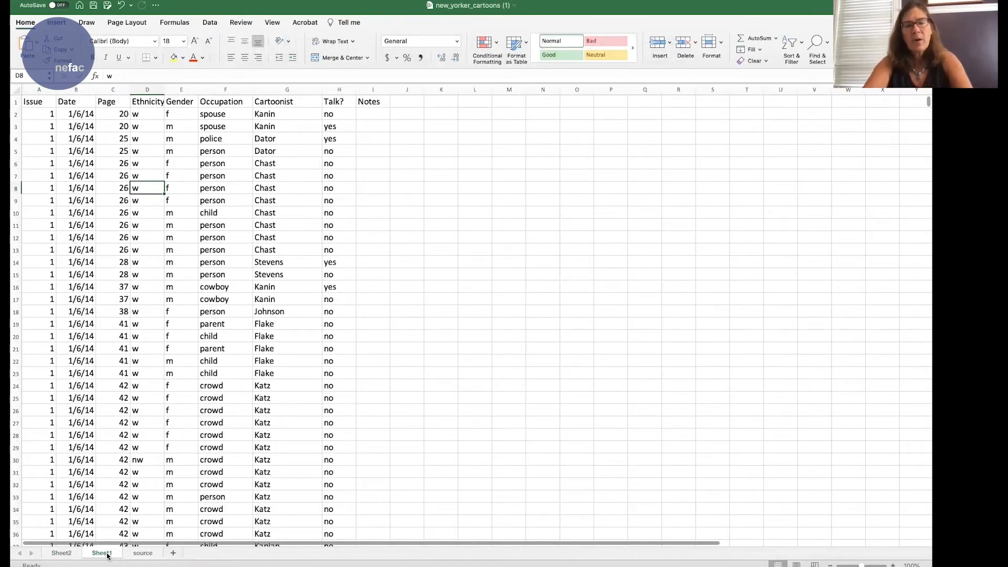
pyautogui.doubleClick(101, 553)
pyautogui.write('MainSheet')
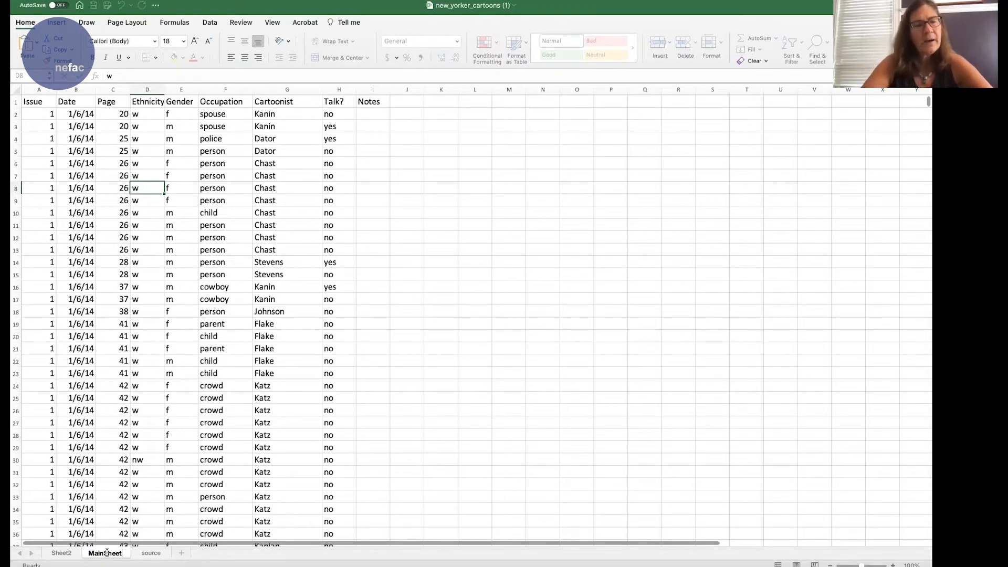
# Step: In the pivot table on Sheet2, place Gender in the rows and a count of Gender in the values
pyautogui.click(67, 554)
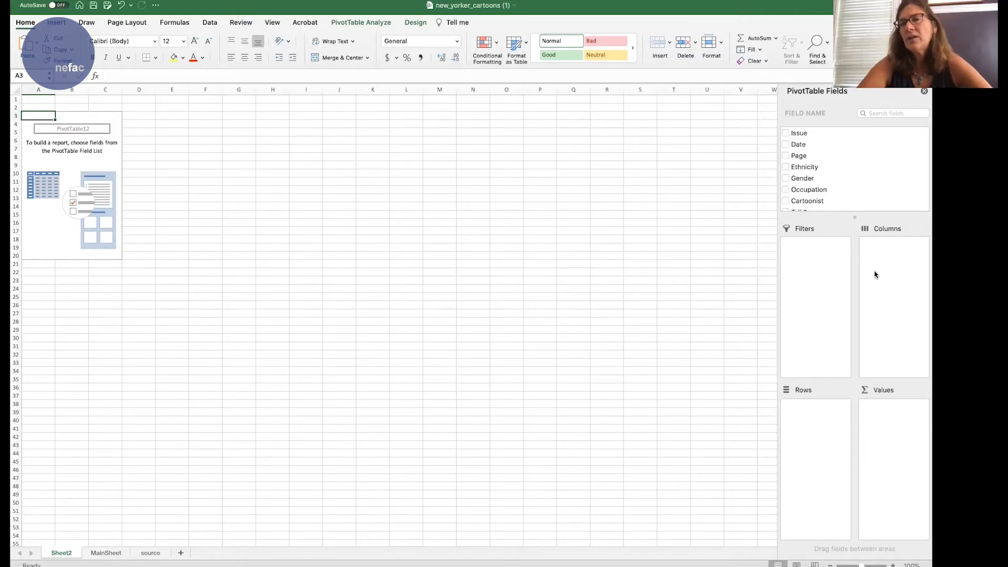
pyautogui.click(801, 179)
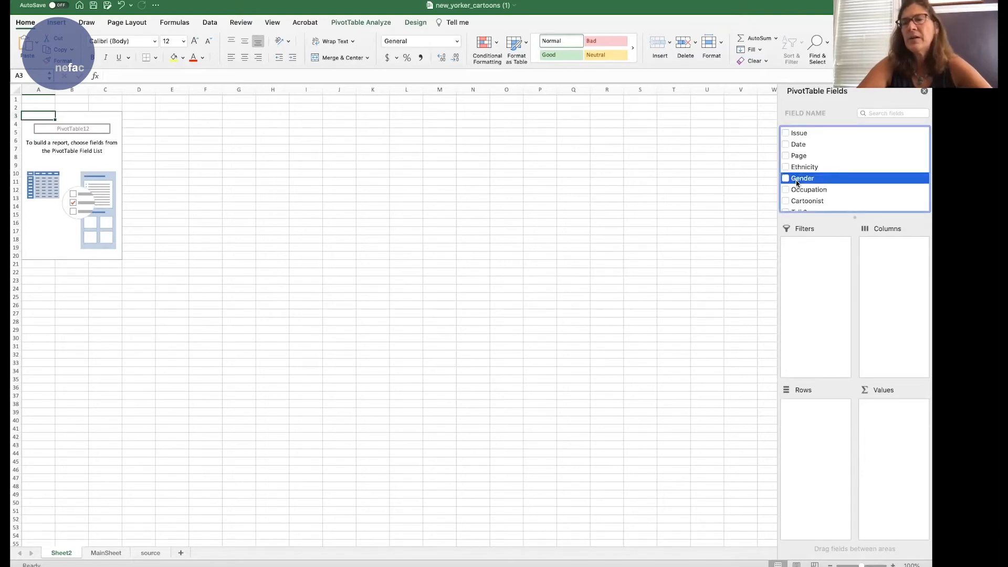
pyautogui.moveTo(806, 249); pyautogui.dragTo(835, 437)
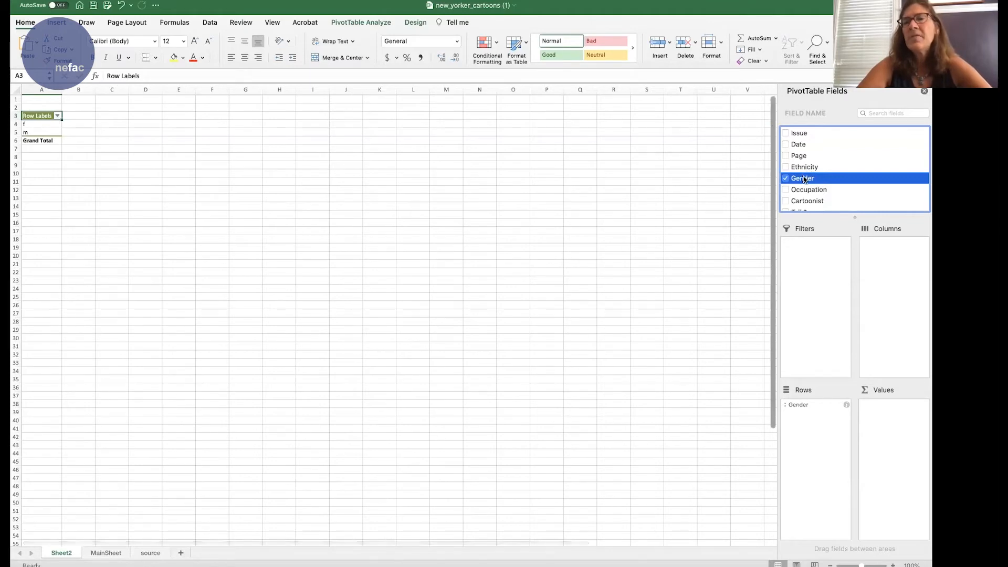
pyautogui.moveTo(805, 180); pyautogui.dragTo(914, 446)
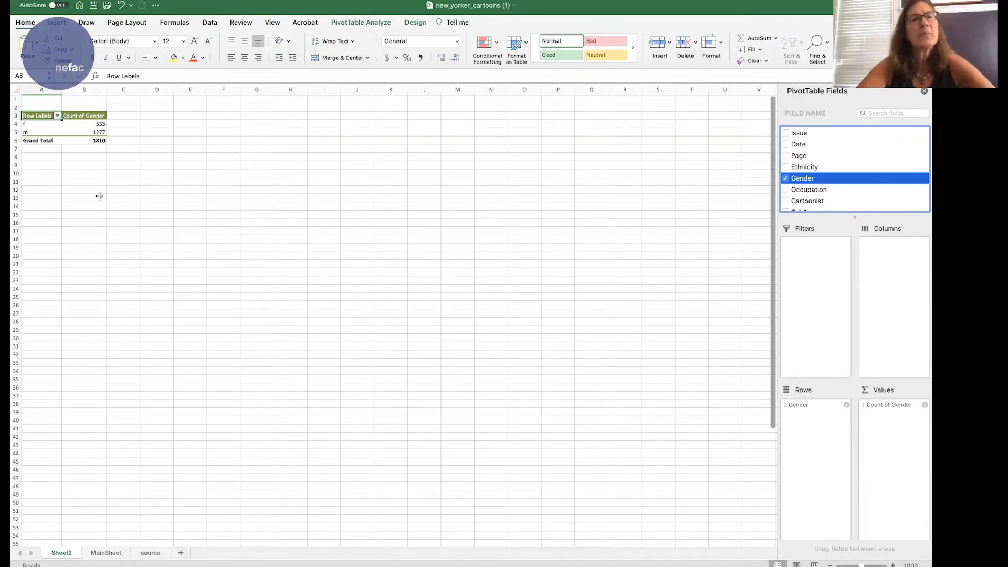
# Step: Sort the pivot table by Count of Gender in descending order
pyautogui.click(97, 130)
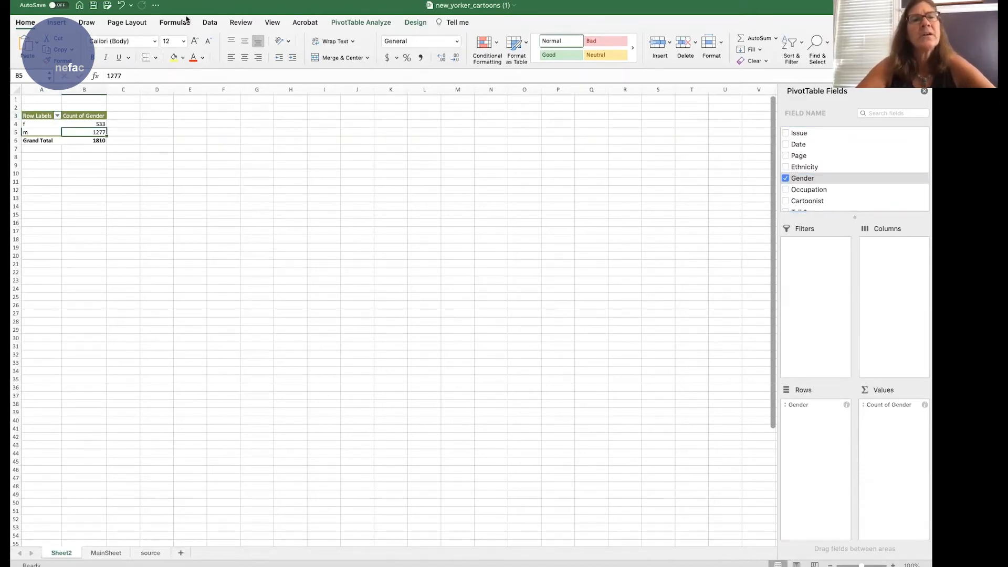
pyautogui.click(206, 22)
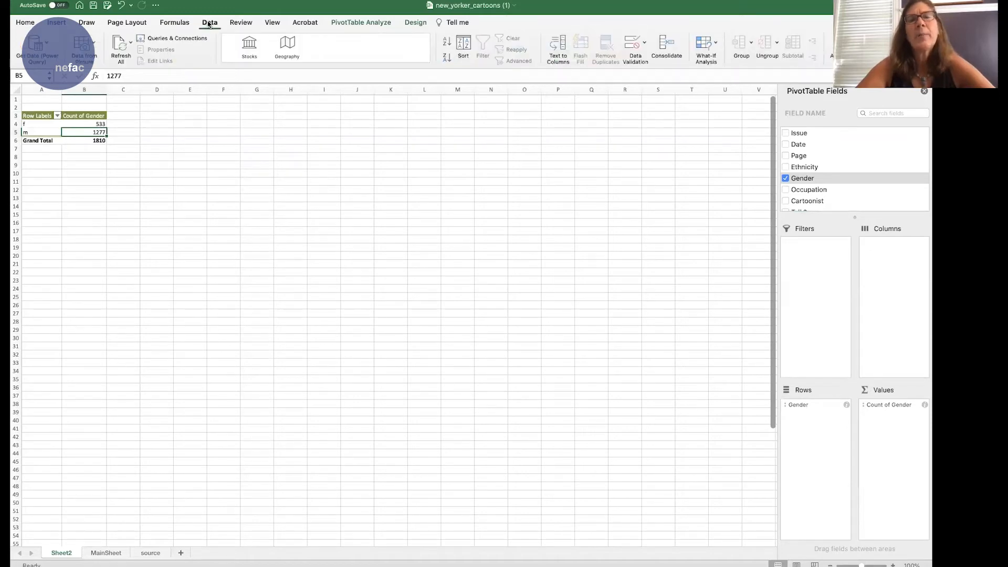
pyautogui.click(447, 58)
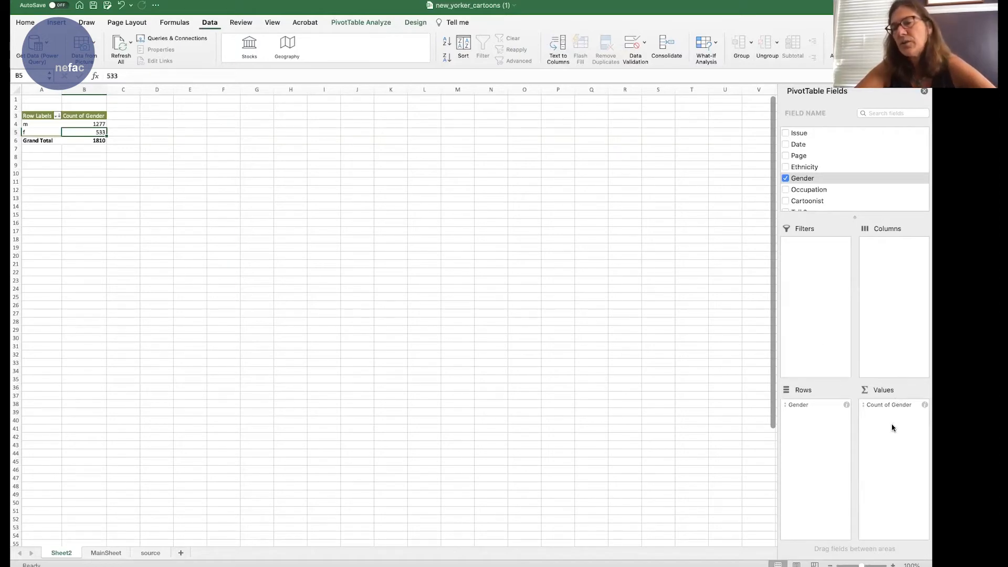
# Step: Show the Count of Gender values as % of Grand Total
pyautogui.click(924, 406)
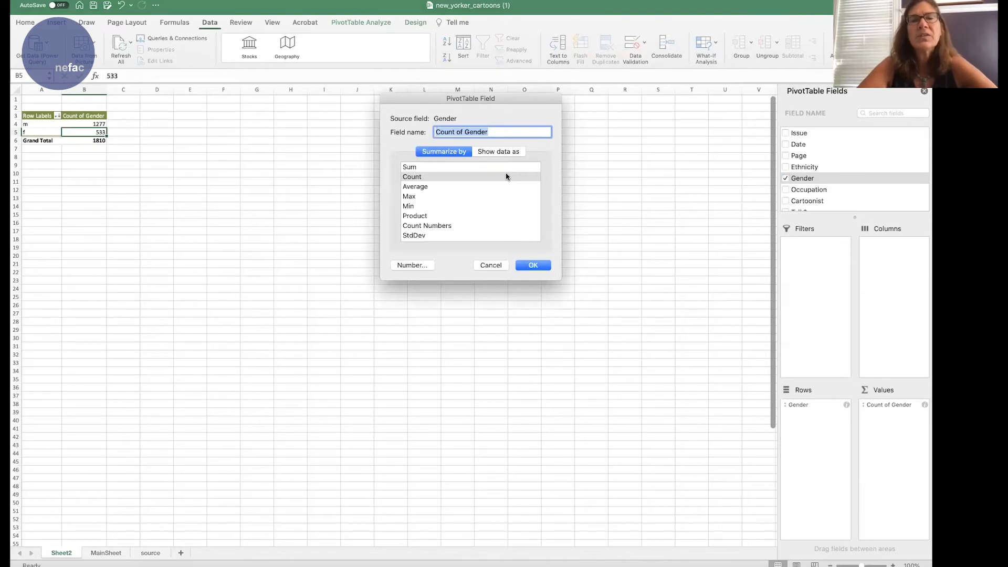
pyautogui.click(495, 154)
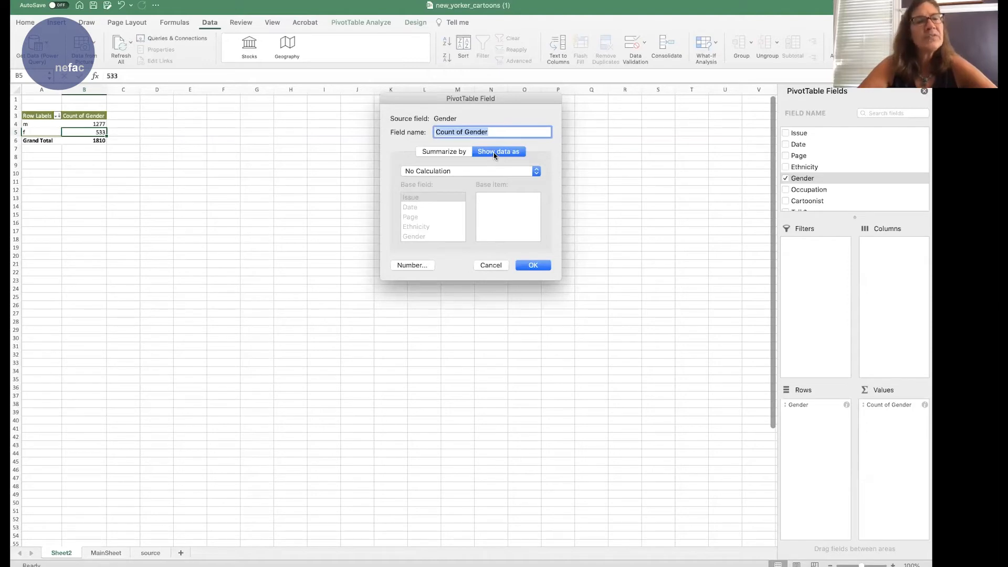
pyautogui.click(537, 175)
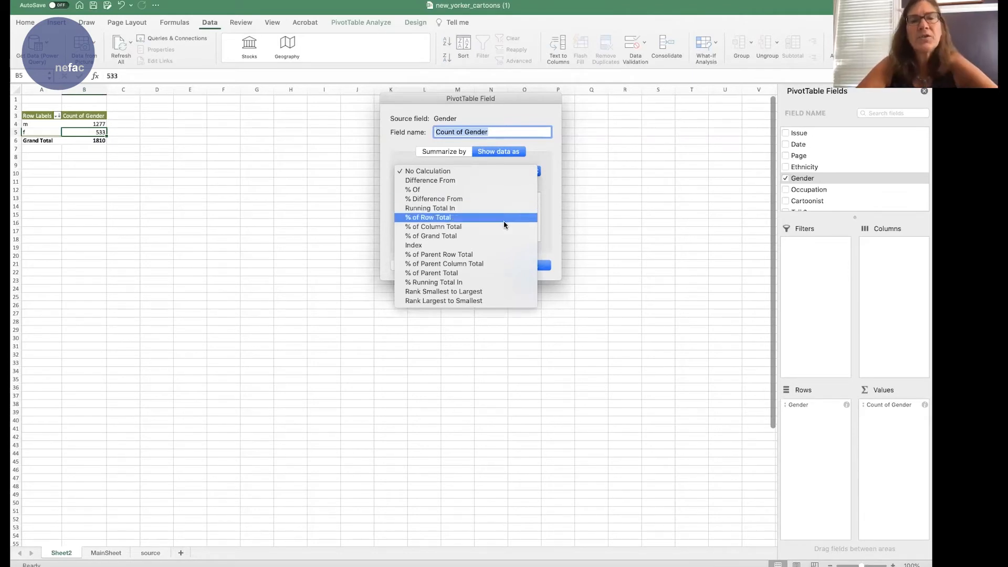
pyautogui.click(498, 235)
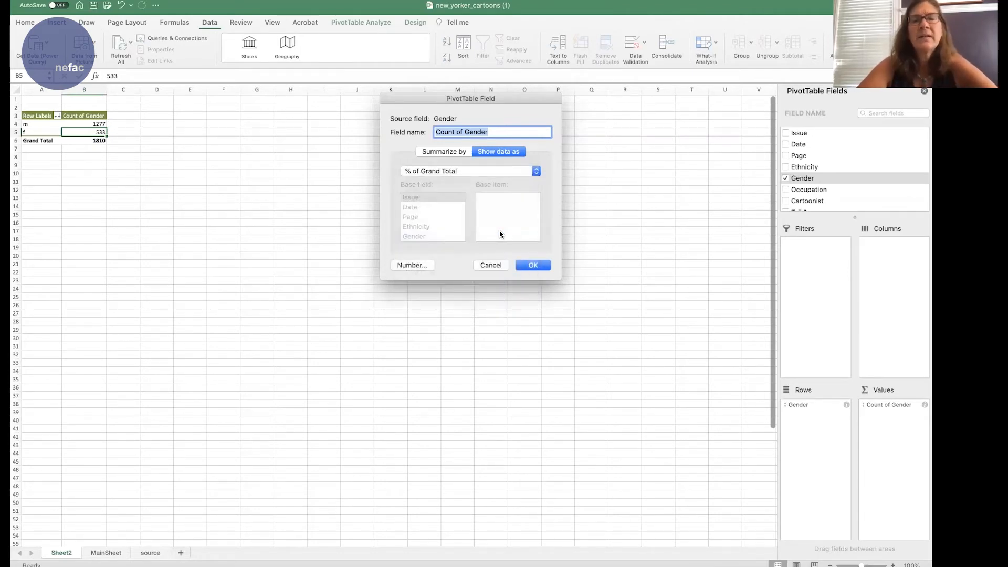
pyautogui.click(527, 270)
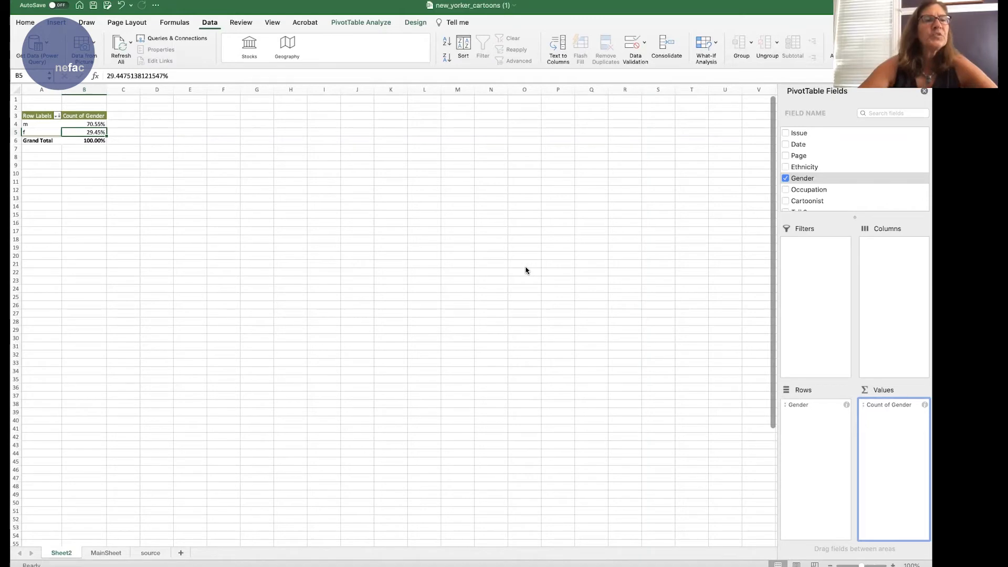
# Step: Rename the pivot table sheet Sheet2 as Gender and return to MainSheet
pyautogui.doubleClick(64, 553)
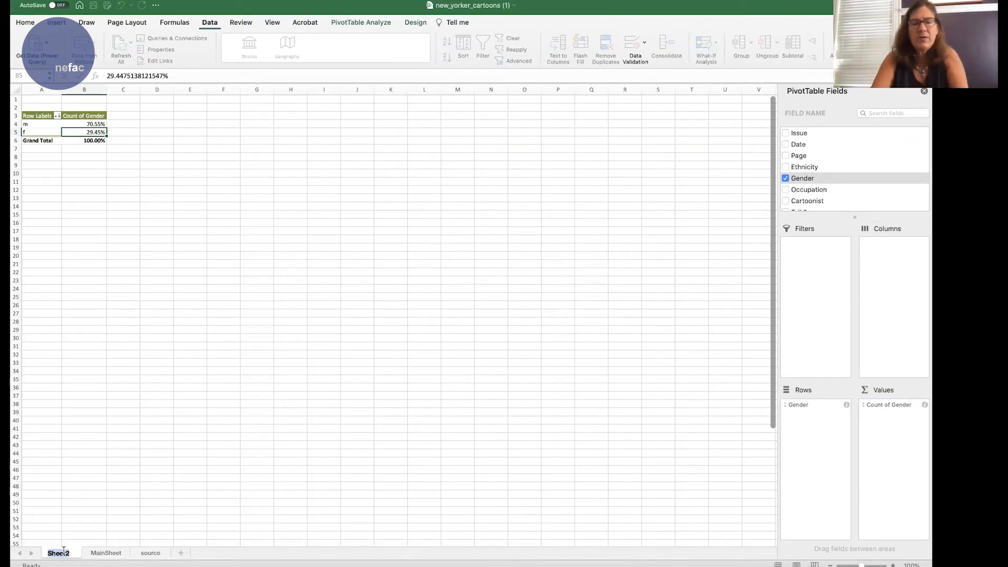
pyautogui.write('Gender')
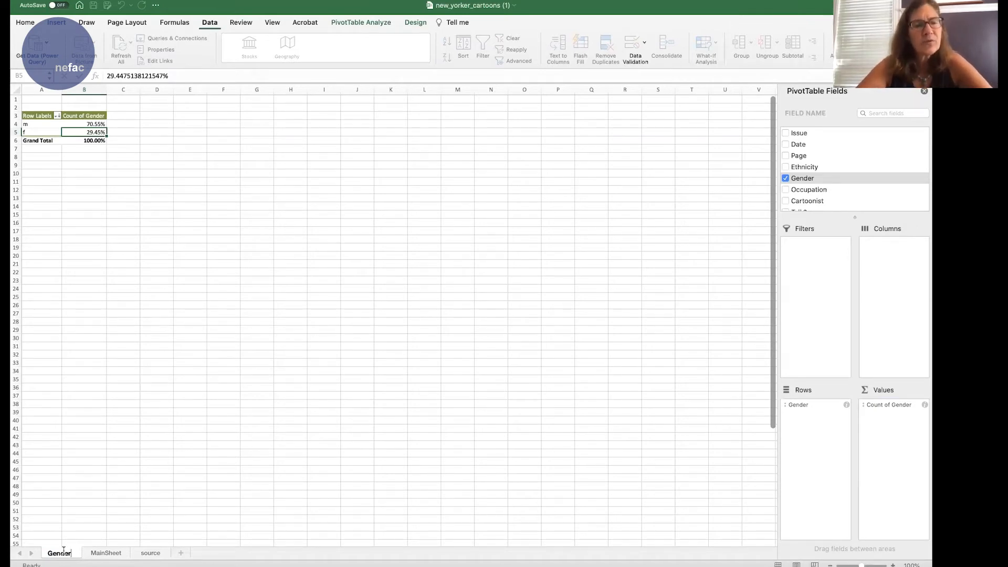
pyautogui.click(102, 553)
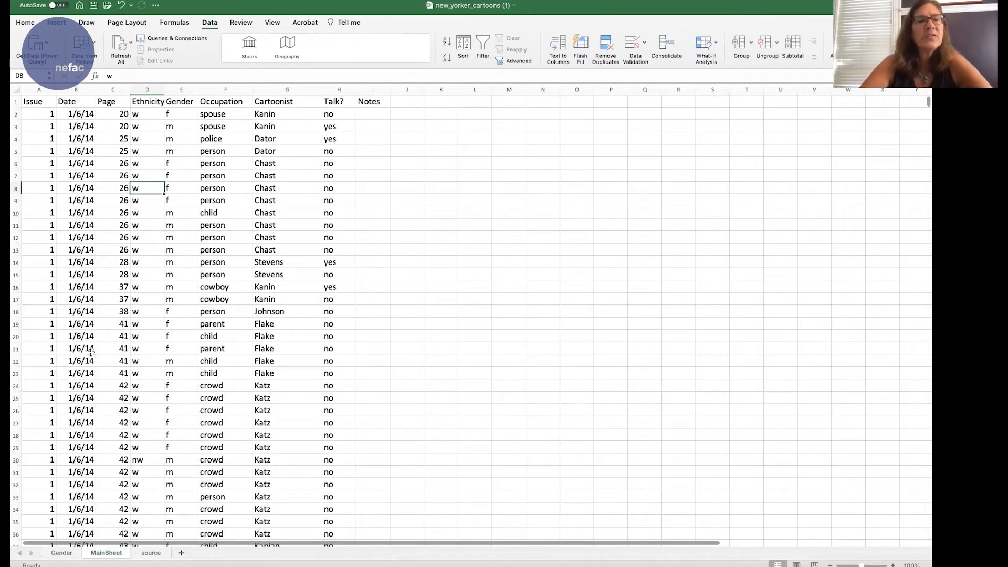
# Step: Create a second pivot table from MainSheet!$A$1:$I$1811 on a new worksheet
pyautogui.click(152, 258)
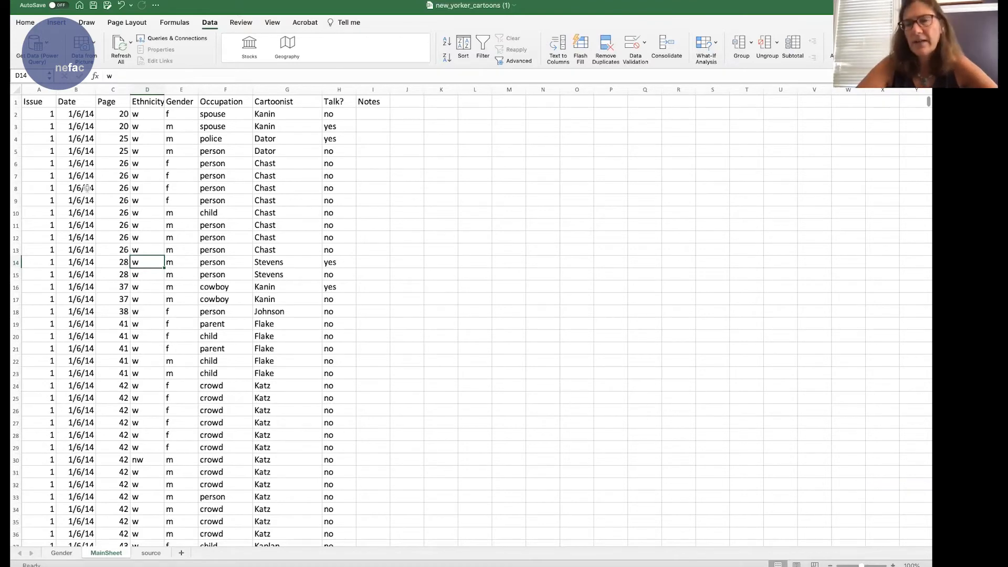
pyautogui.click(53, 23)
pyautogui.click(30, 45)
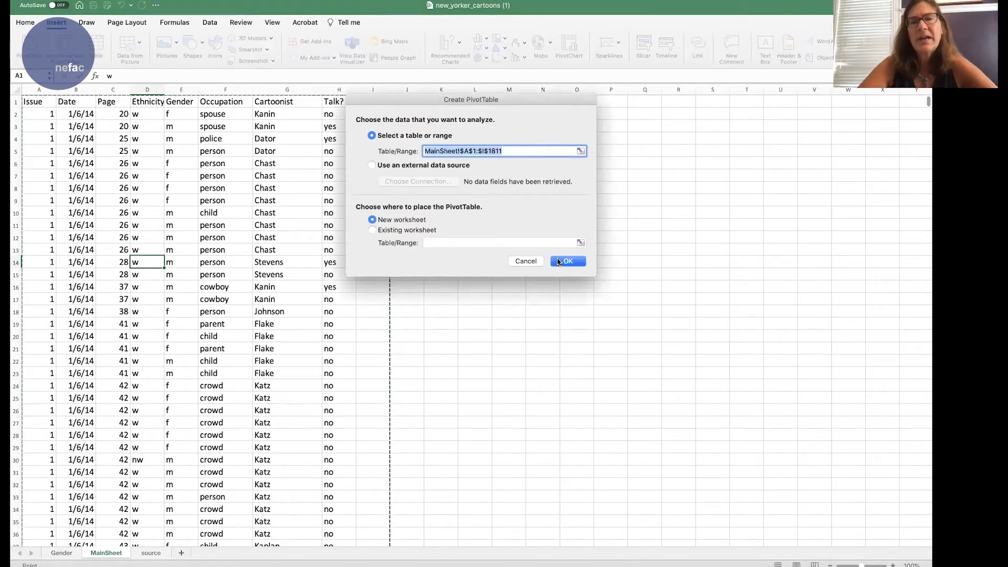
pyautogui.click(558, 261)
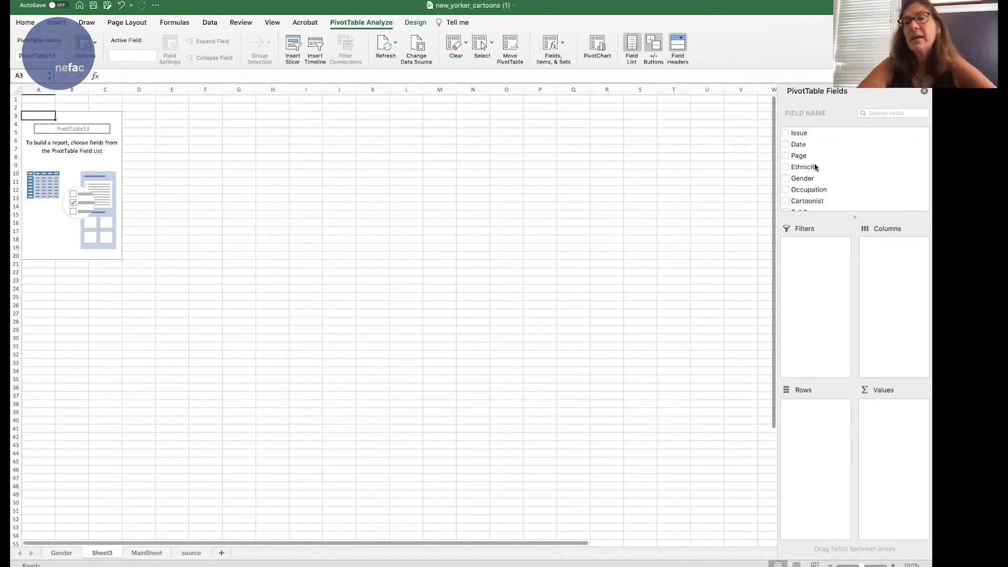
# Step: Add Ethnicity to the pivot table as both rows and a count value, sorted by Count of Ethnicity in descending order
pyautogui.moveTo(811, 167); pyautogui.dragTo(832, 426)
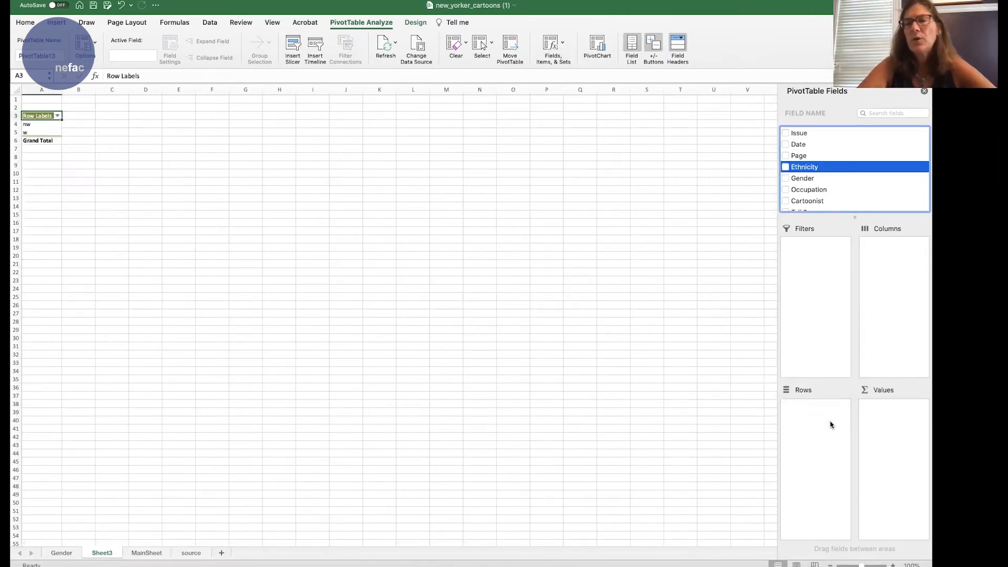
pyautogui.moveTo(812, 168); pyautogui.dragTo(907, 429)
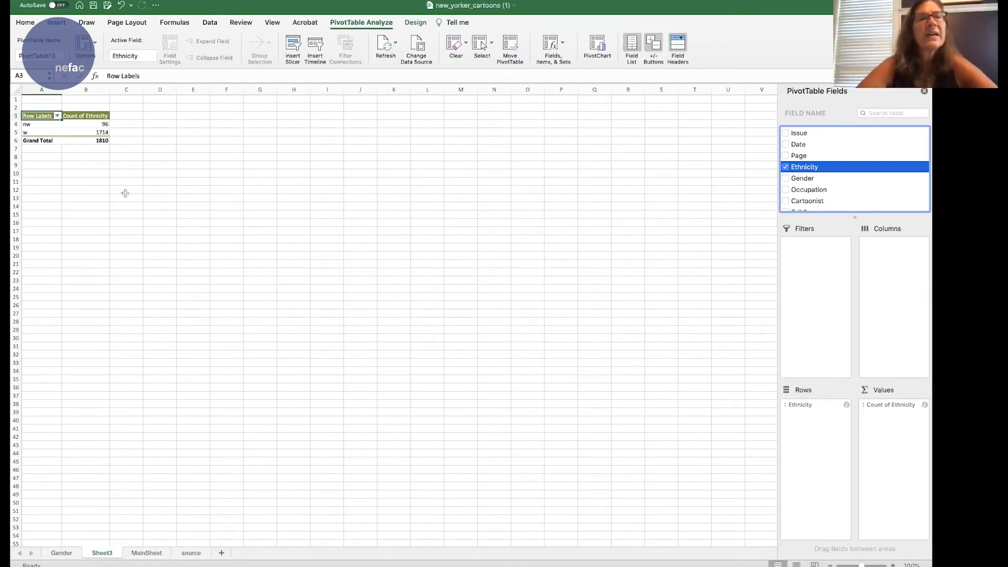
pyautogui.click(211, 23)
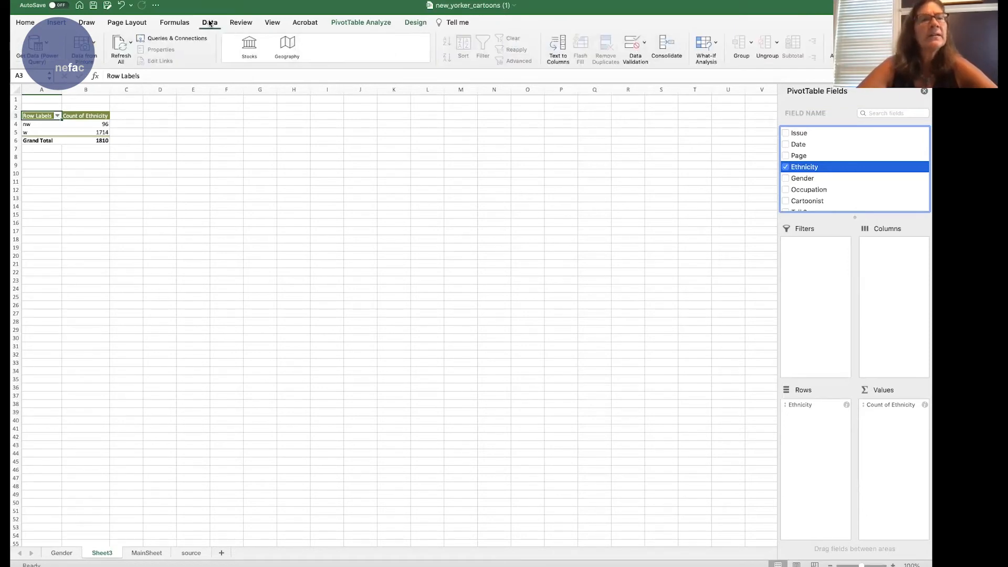
pyautogui.click(80, 125)
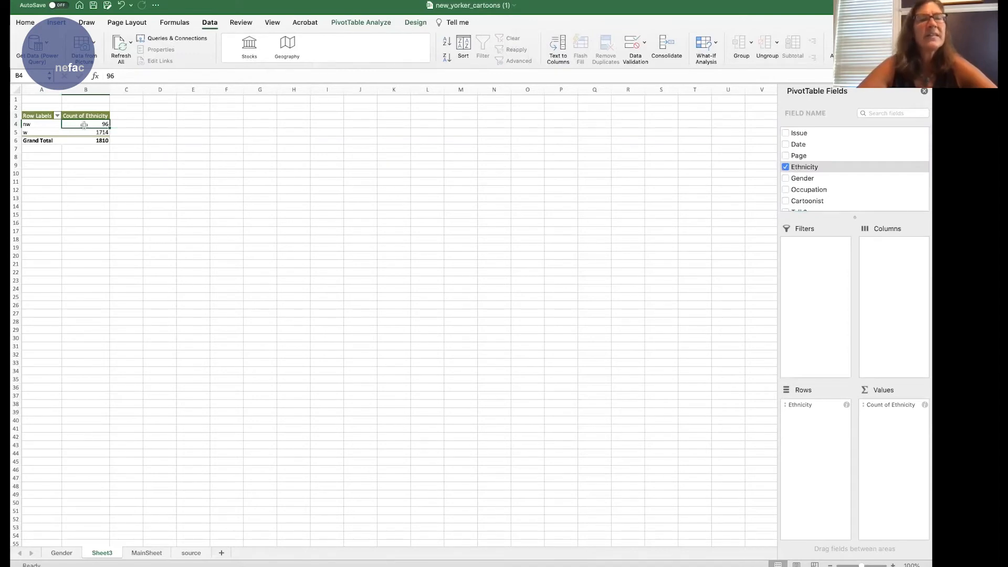
pyautogui.click(447, 56)
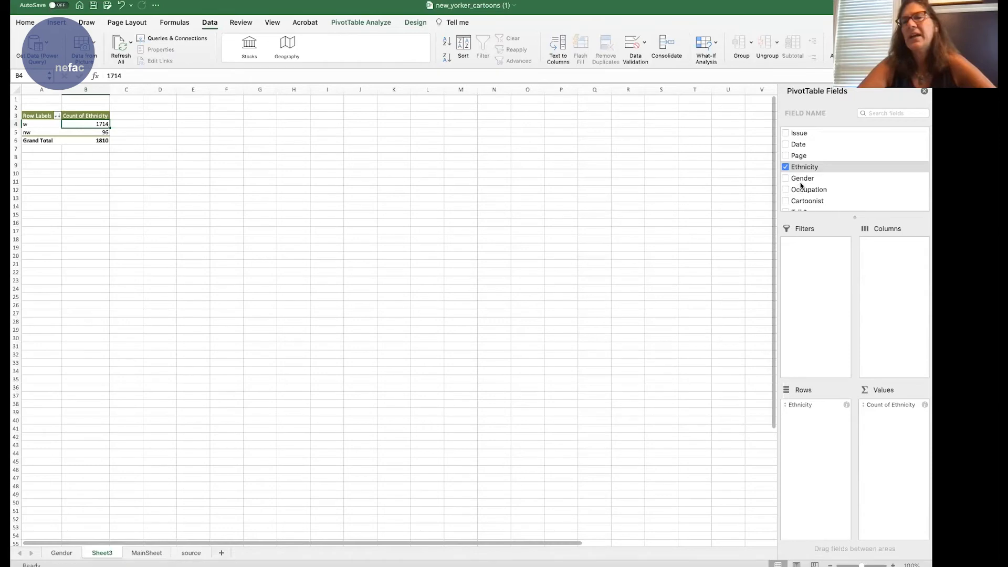
# Step: Add a second Ethnicity count to the pivot table values and show it as % of Grand Total
pyautogui.moveTo(805, 167); pyautogui.dragTo(897, 426)
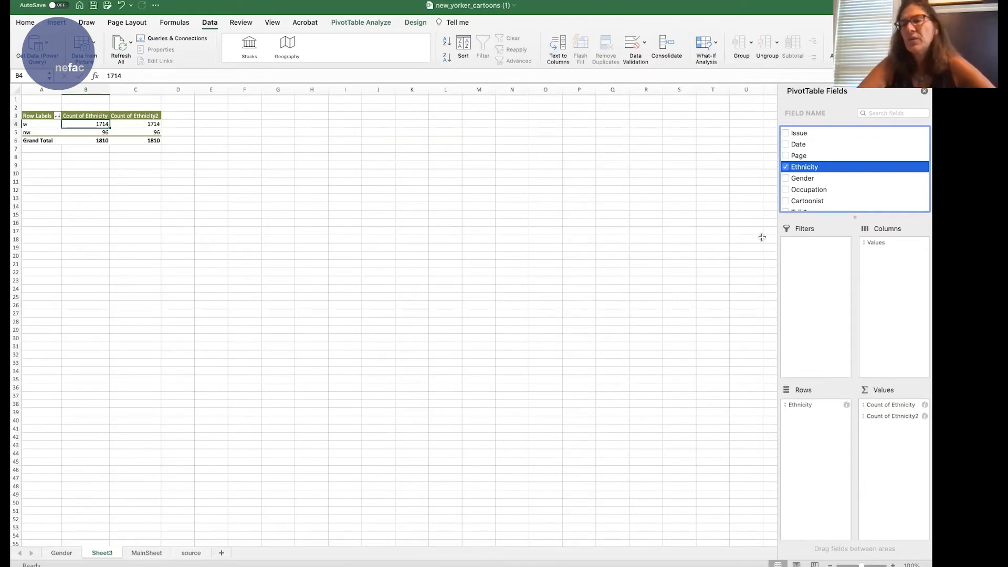
pyautogui.click(926, 417)
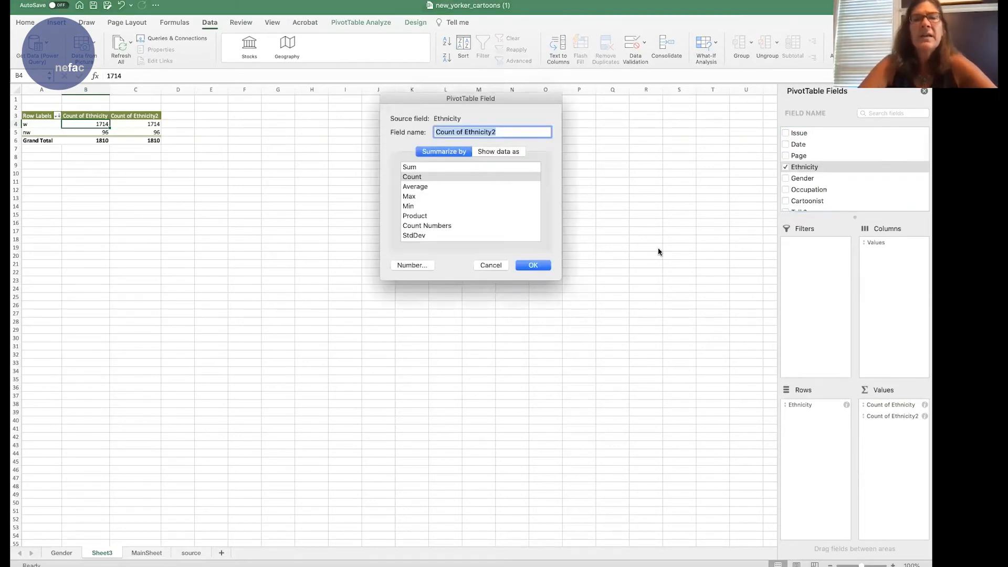
pyautogui.click(513, 153)
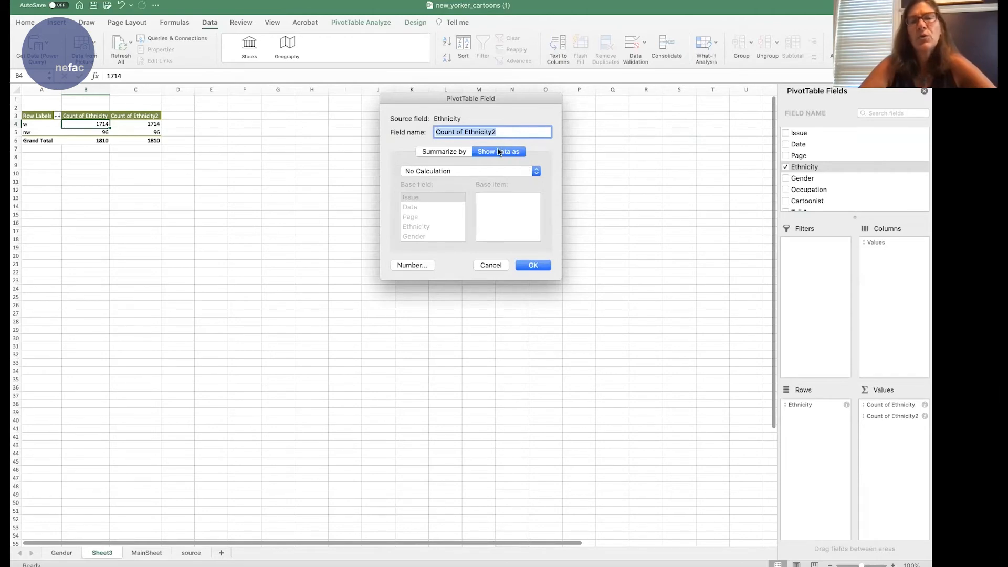
pyautogui.click(536, 176)
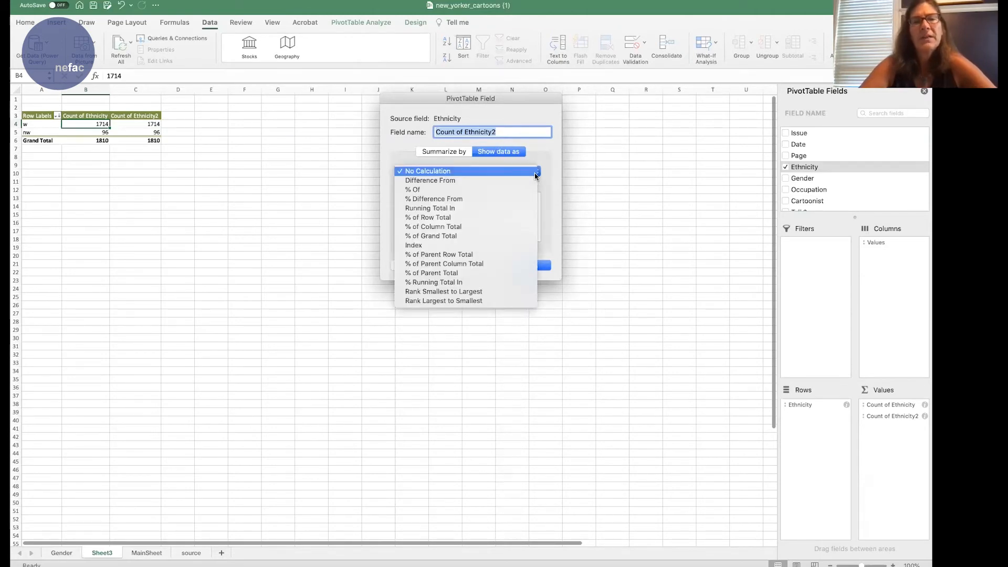
pyautogui.click(498, 236)
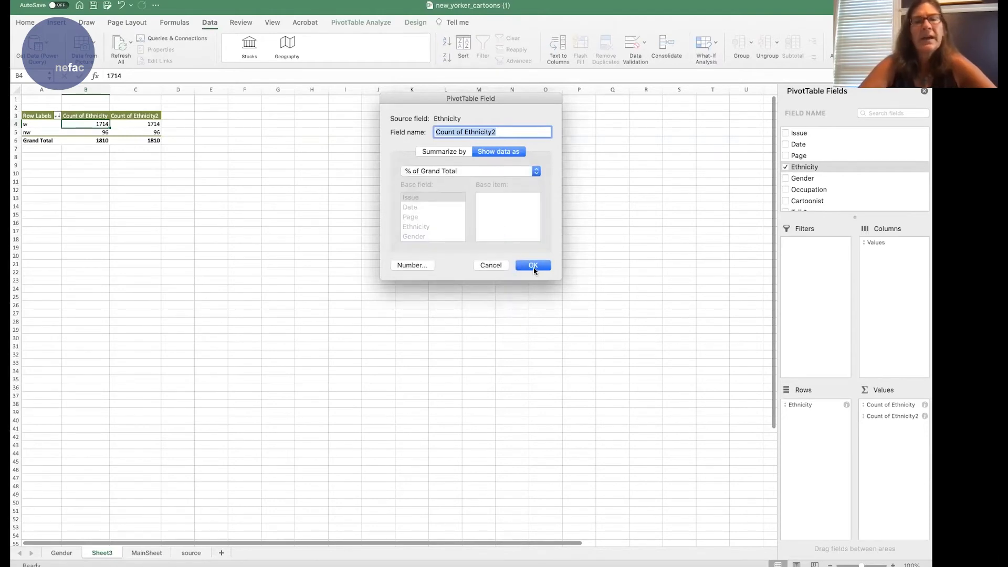
pyautogui.click(533, 266)
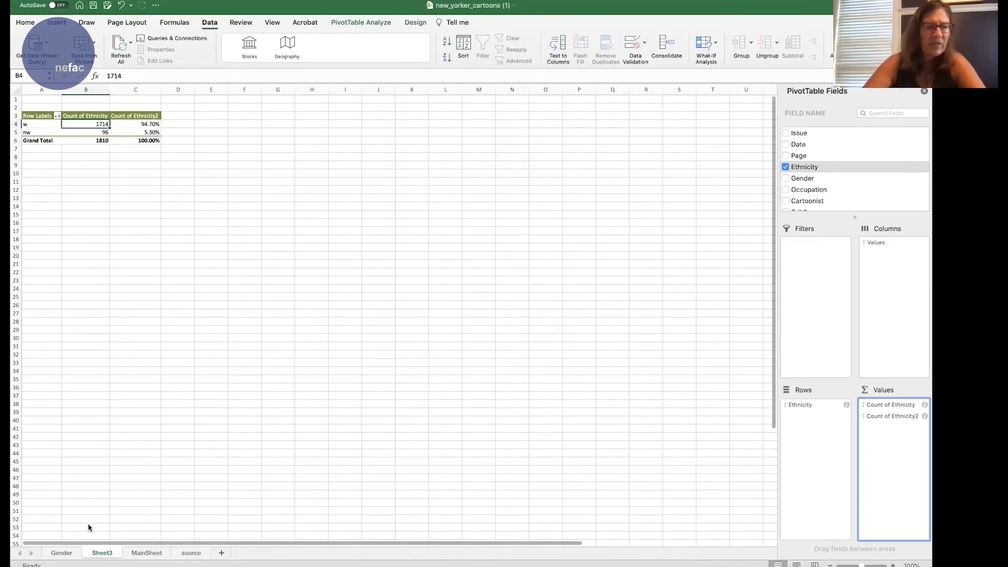
# Step: Rename the pivot table sheet Sheet3 as Ethnicity
pyautogui.doubleClick(95, 554)
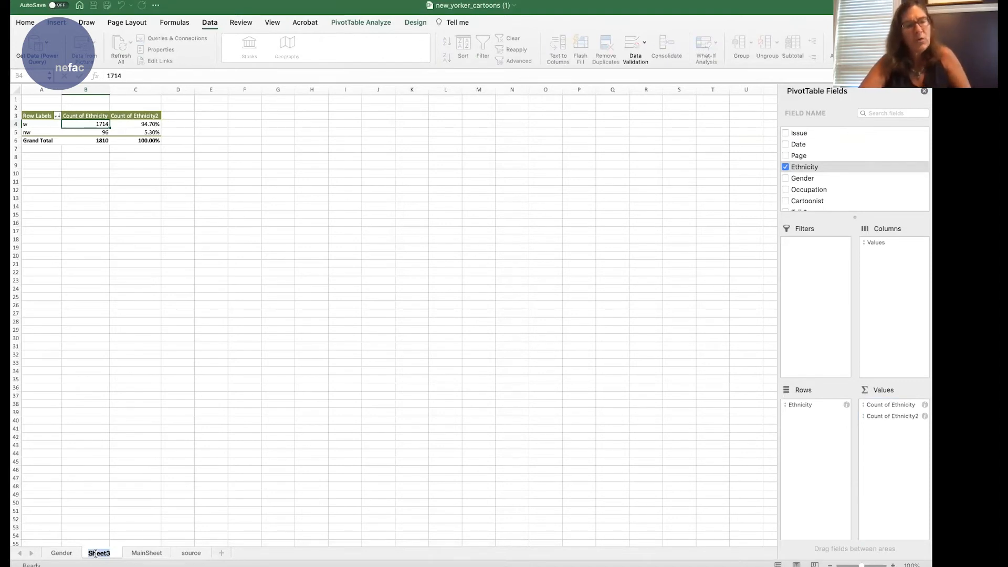
pyautogui.write('Ethnicity')
pyautogui.press('Return')
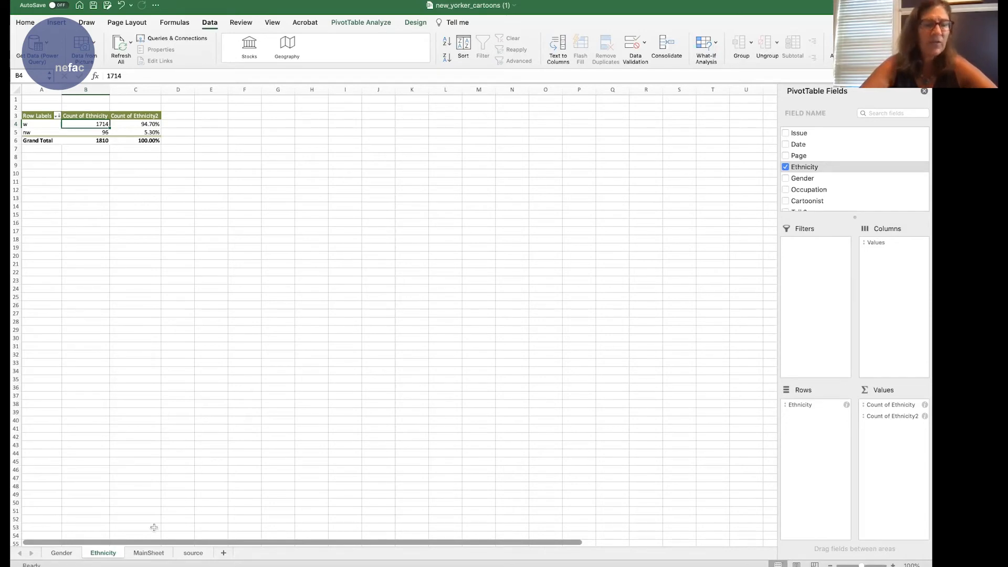
# Step: Create a third pivot table from the MainSheet data range MainSheet!$A$1:$I$1811 on a new worksheet
pyautogui.click(145, 554)
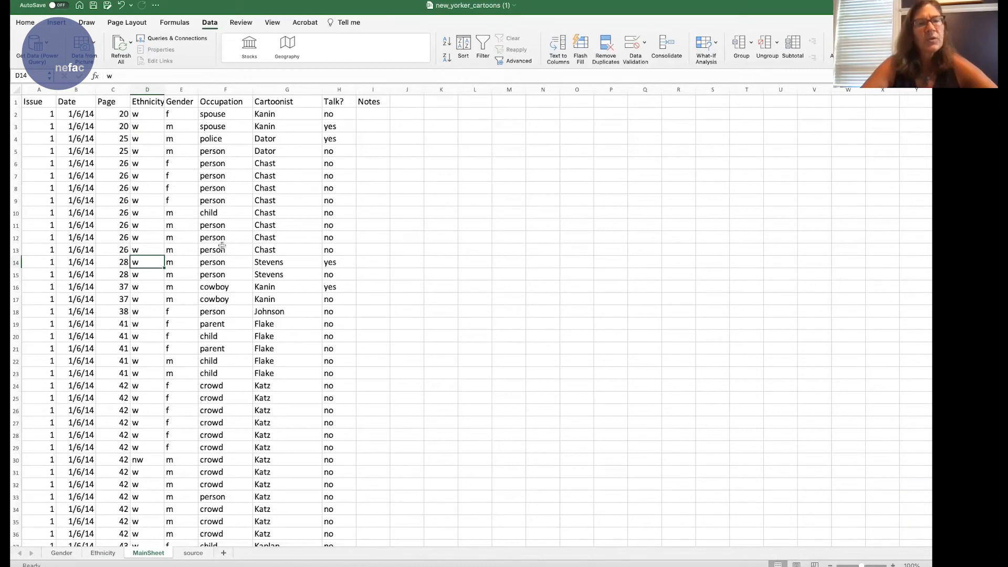
pyautogui.click(190, 205)
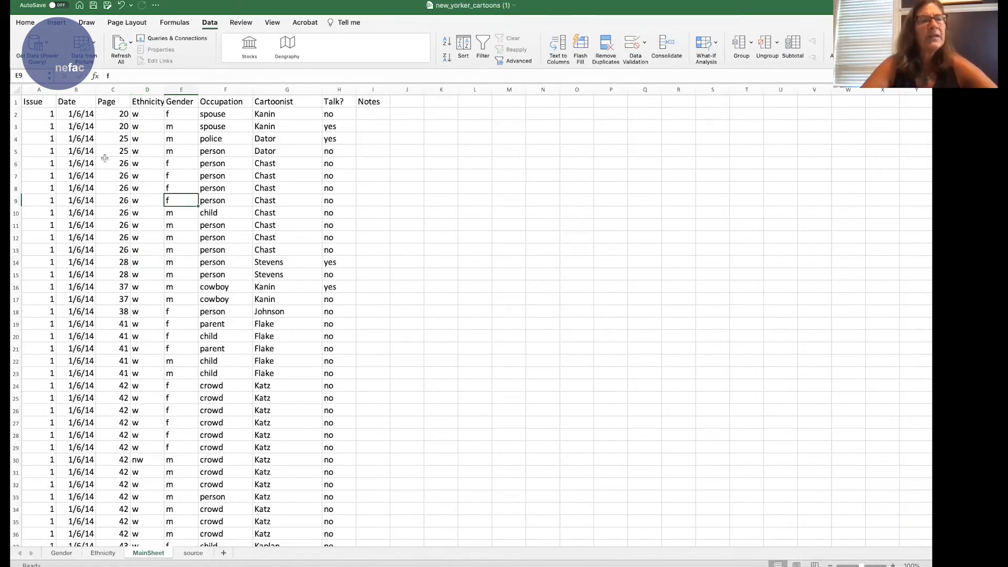
pyautogui.click(56, 22)
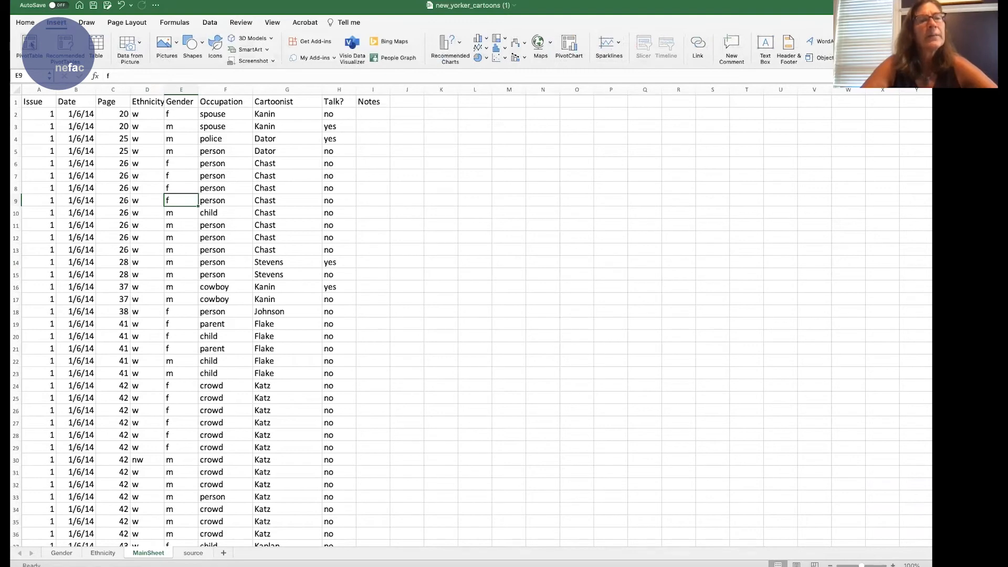
pyautogui.click(32, 44)
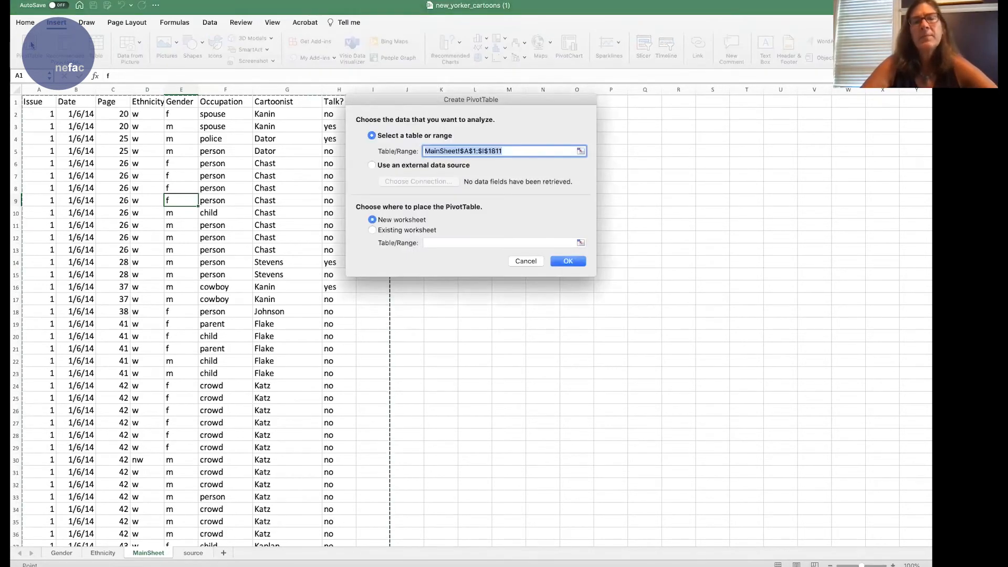
pyautogui.click(574, 265)
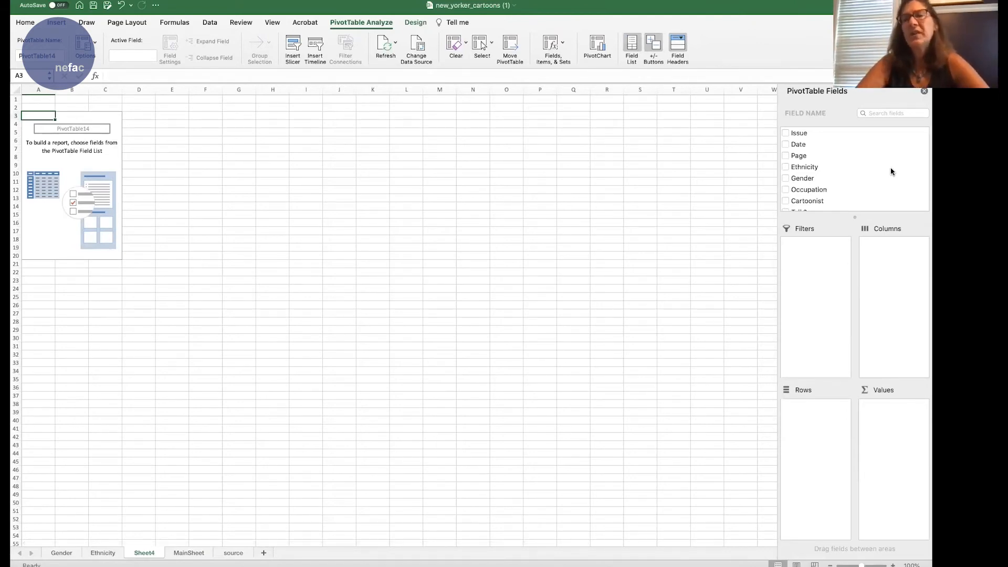
# Step: Lay out the pivot table with Cartoonist as rows, Gender as columns and the count of Gender as values
pyautogui.scroll(-2, 891, 171)
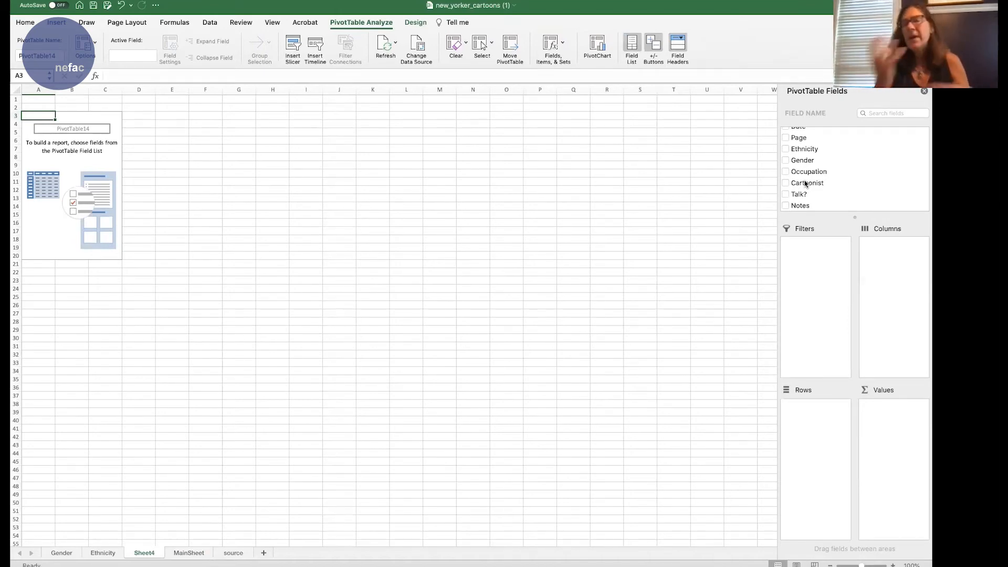
pyautogui.moveTo(807, 184); pyautogui.dragTo(835, 428)
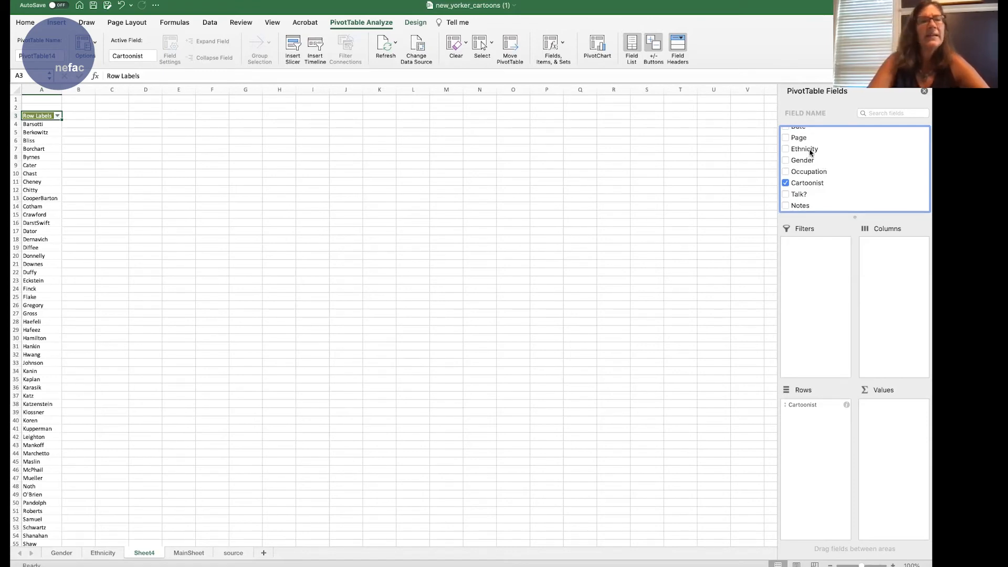
pyautogui.moveTo(808, 161); pyautogui.dragTo(912, 298)
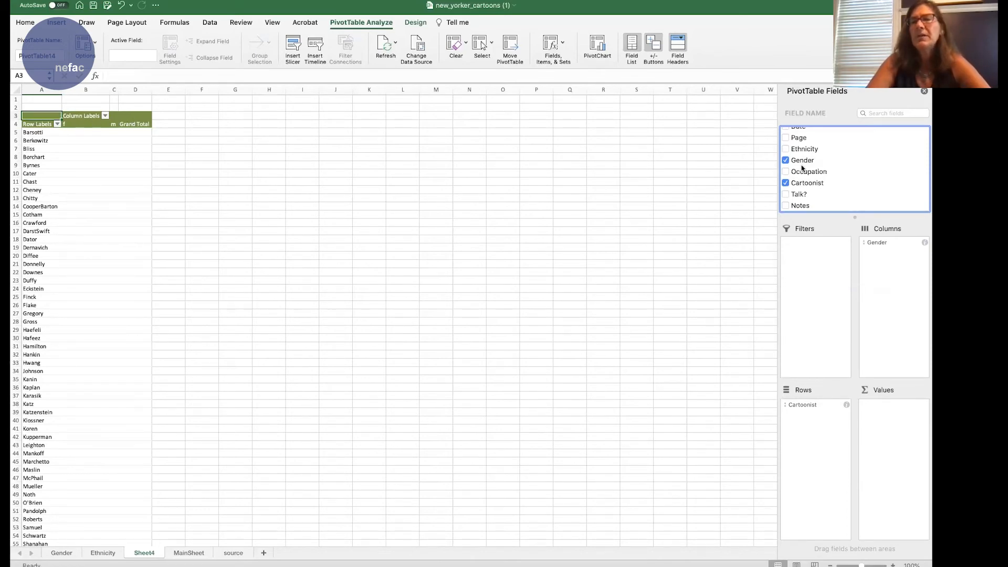
pyautogui.moveTo(802, 163); pyautogui.dragTo(897, 427)
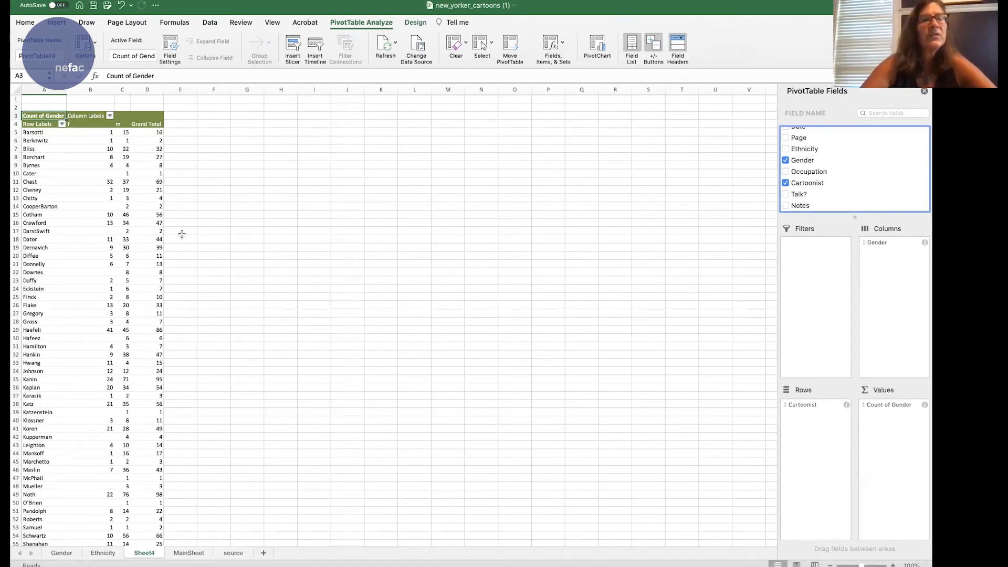
# Step: Sort the cartoonists by the Grand Total column in descending order
pyautogui.click(151, 190)
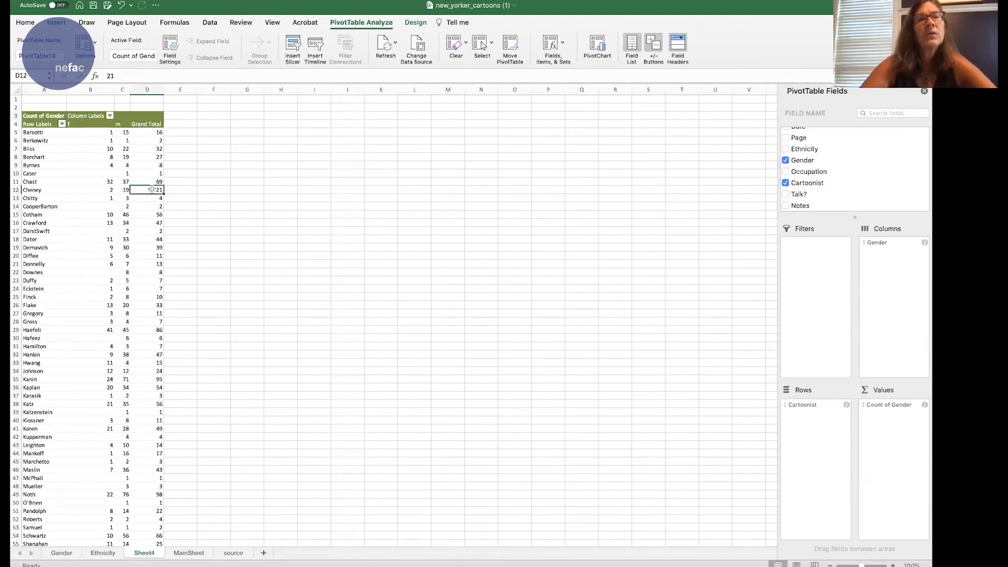
pyautogui.click(212, 25)
pyautogui.click(446, 57)
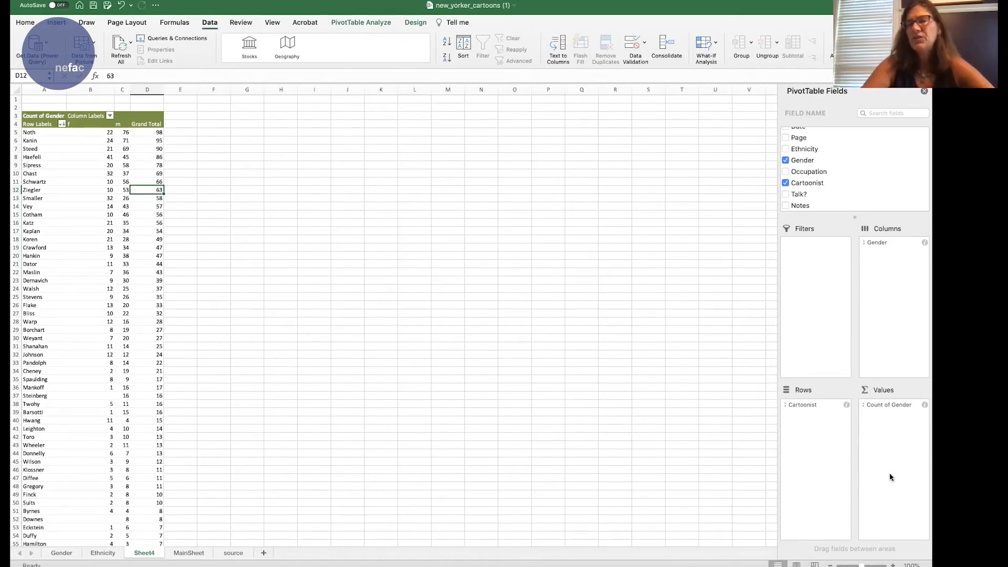
# Step: Show the Count of Gender values in the cartoonist pivot table as % of Row Total
pyautogui.click(925, 405)
pyautogui.click(489, 151)
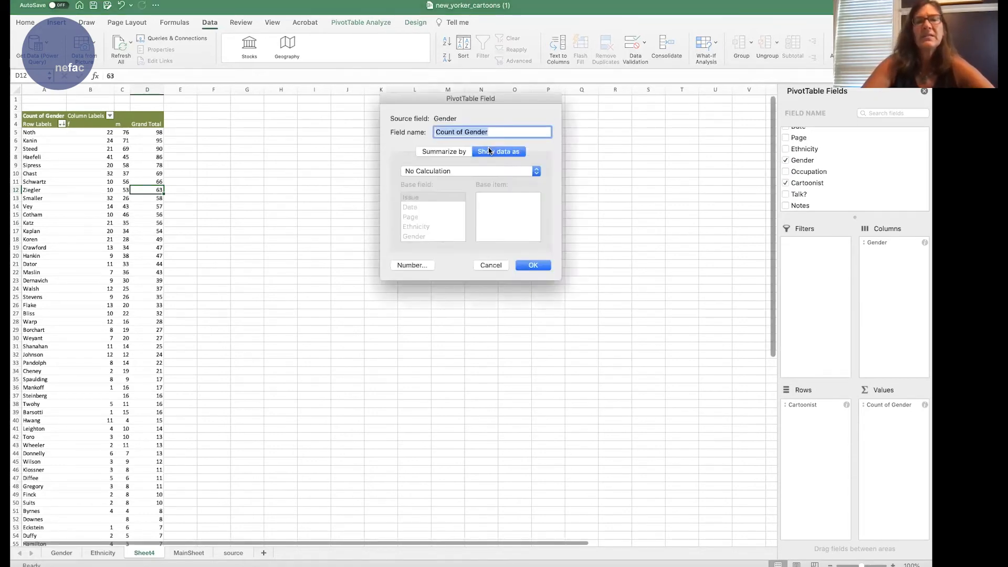
pyautogui.click(535, 173)
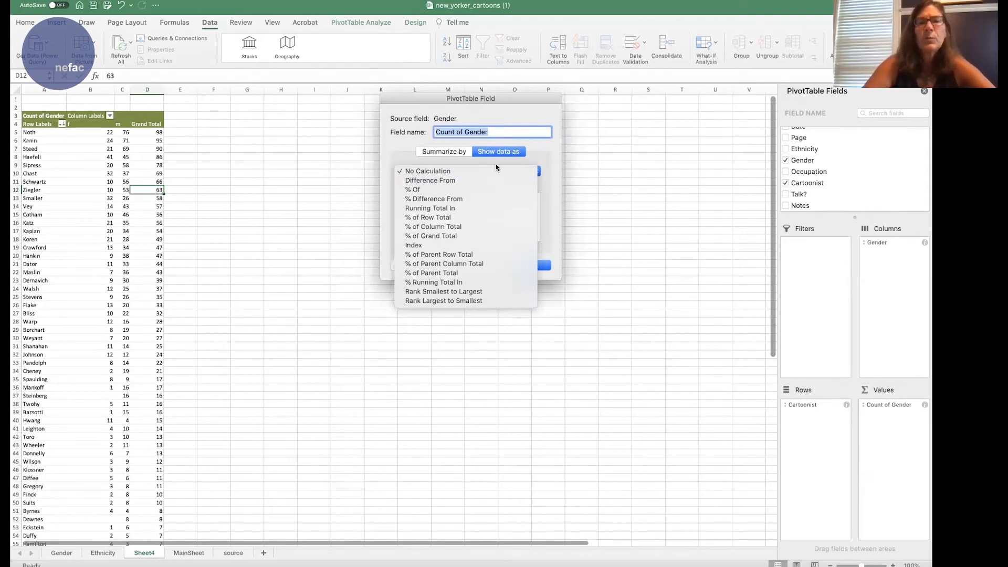
pyautogui.click(483, 219)
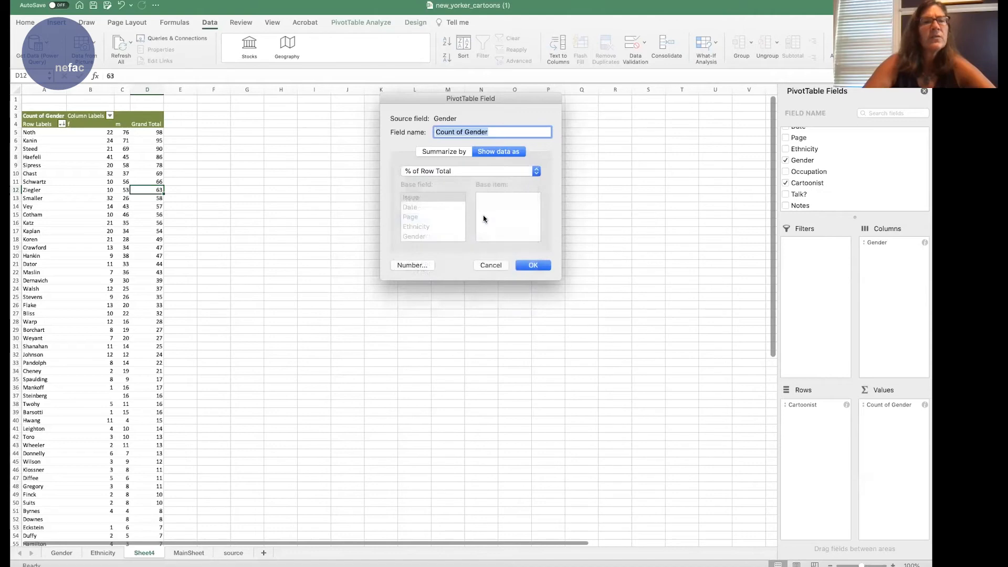
pyautogui.click(528, 267)
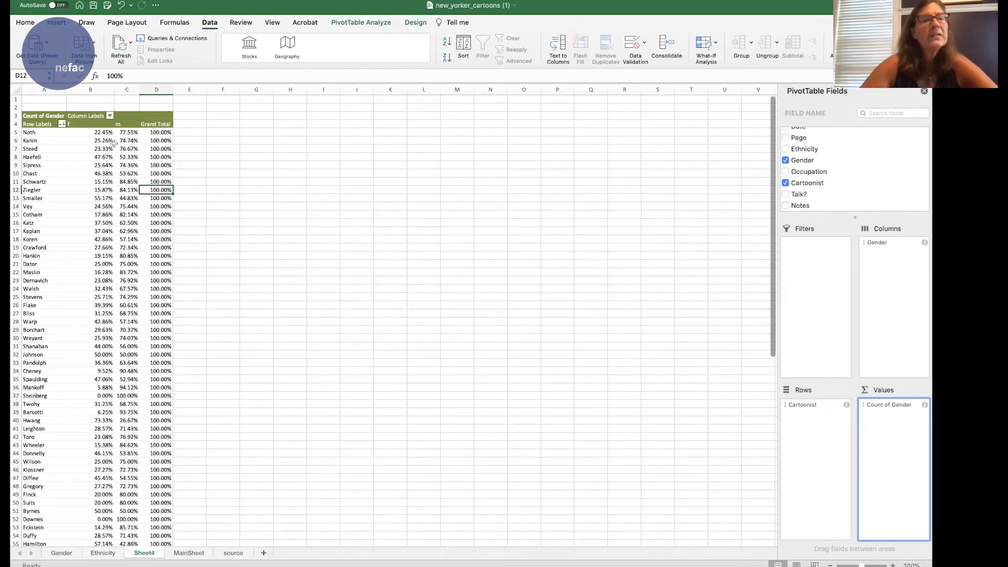
# Step: Sort the cartoonists by the f column in descending order
pyautogui.click(106, 157)
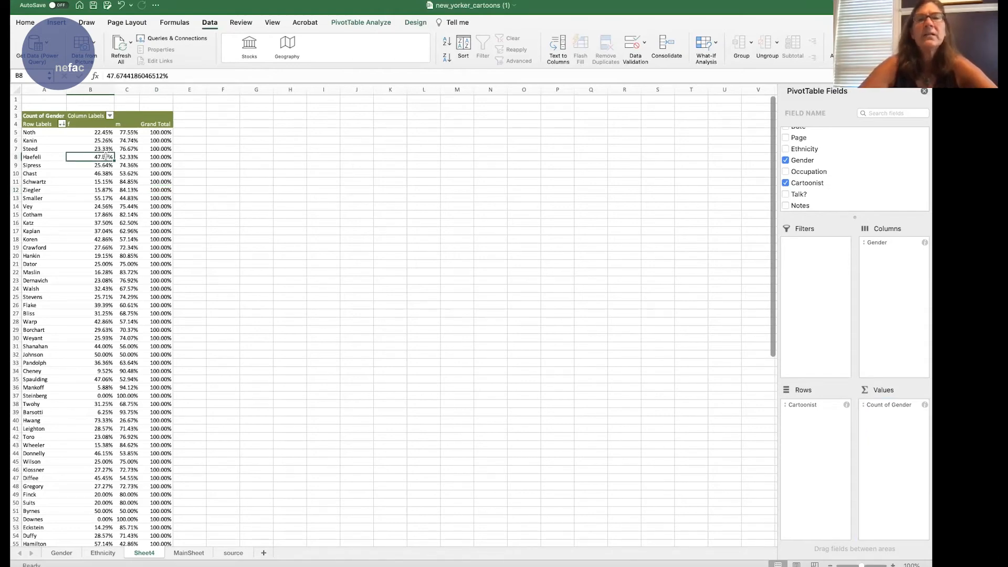
pyautogui.click(446, 57)
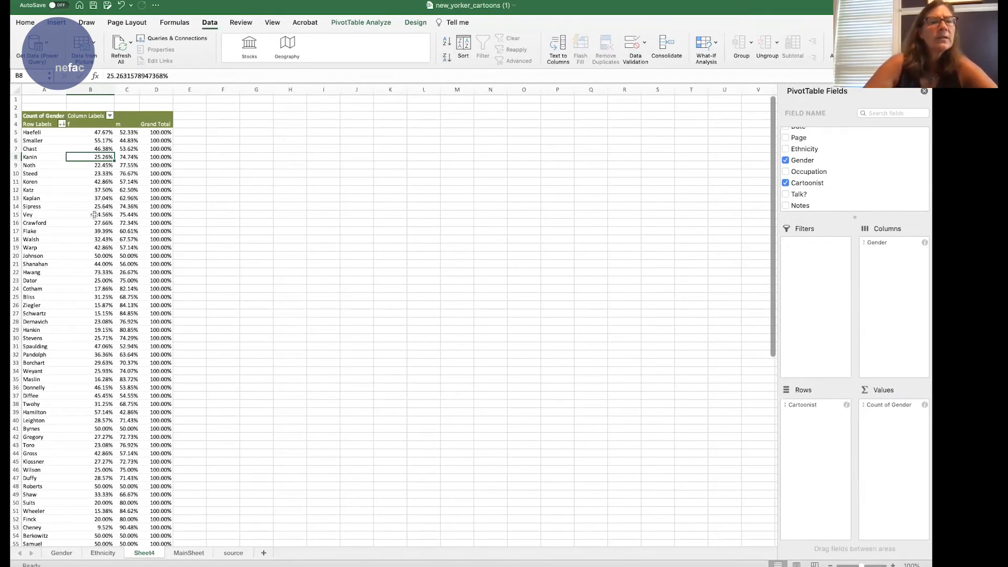
pyautogui.click(98, 141)
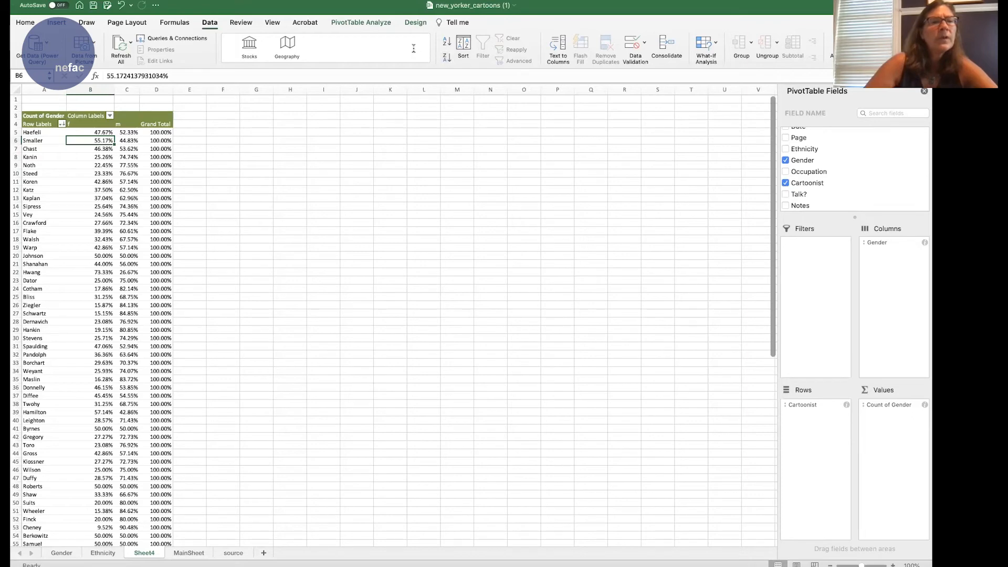
pyautogui.click(100, 132)
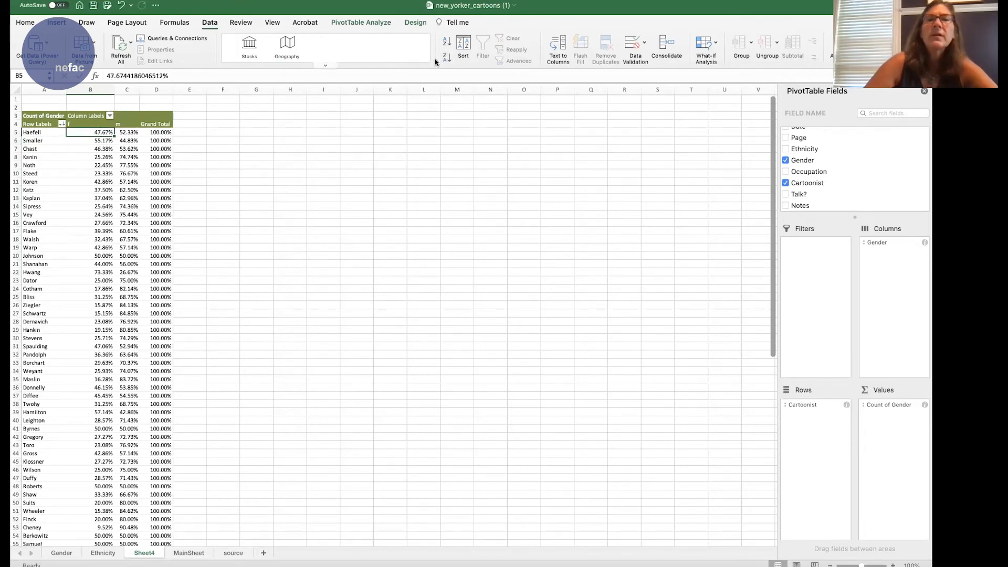
pyautogui.click(466, 46)
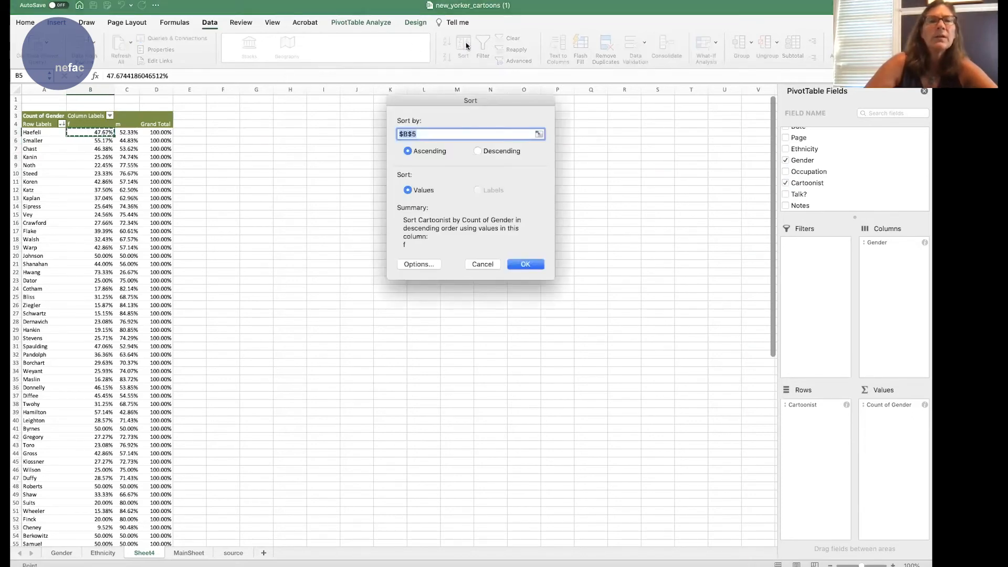
pyautogui.click(492, 268)
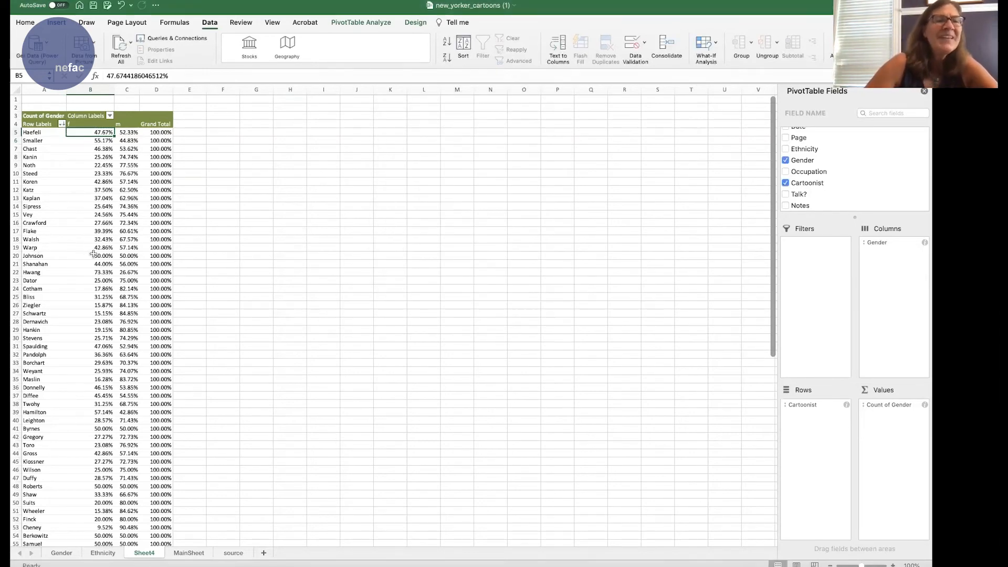
pyautogui.click(107, 164)
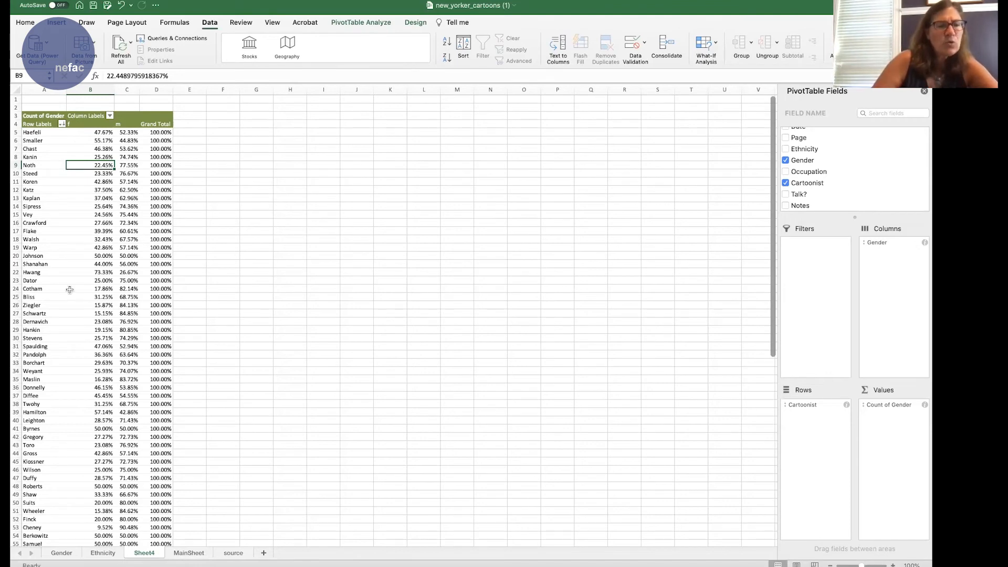
# Step: Sort the cartoonists by the f column in ascending order and review the resulting rows
pyautogui.click(446, 42)
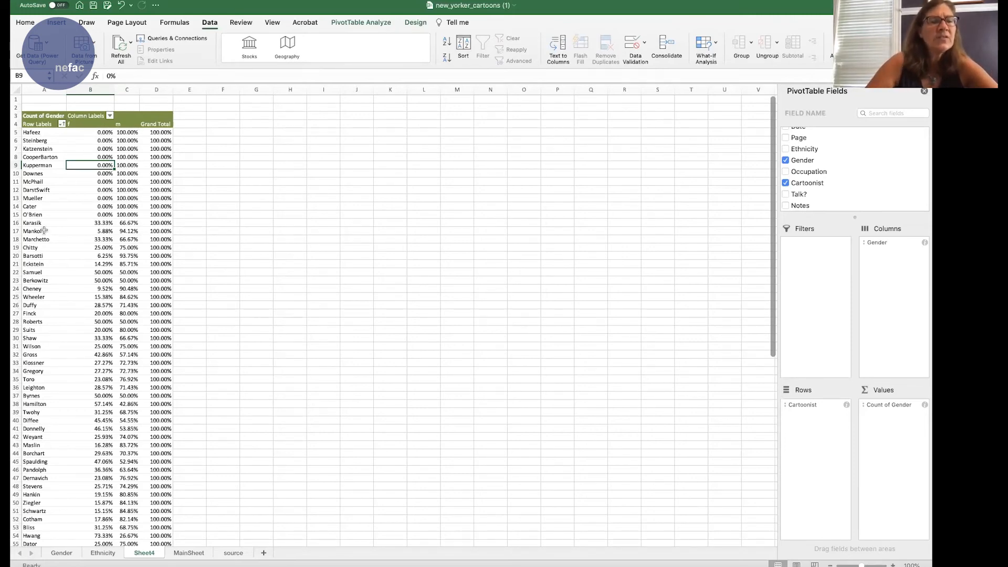
pyautogui.scroll(-2, 112, 252)
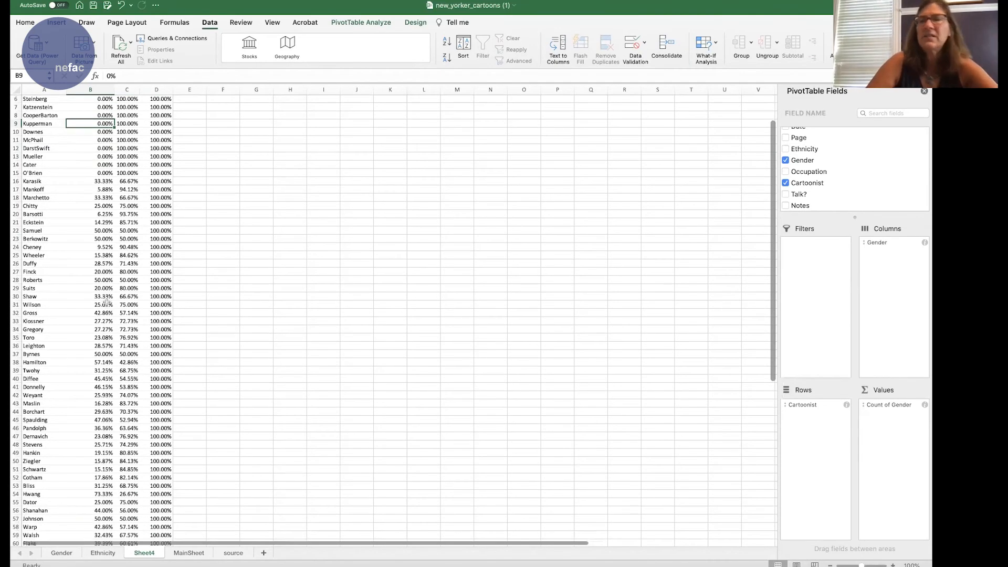
pyautogui.scroll(2, 108, 294)
pyautogui.hscroll(1, 106, 302)
pyautogui.hscroll(1, 107, 302)
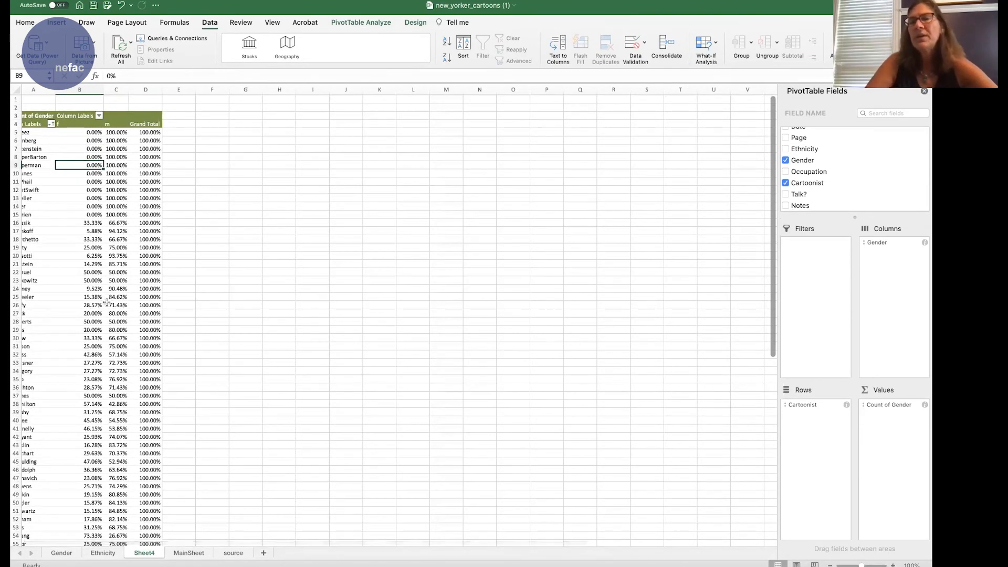
# Step: Rename the Sheet4 worksheet as Cartoonist and go to MainSheet
pyautogui.moveTo(127, 562)
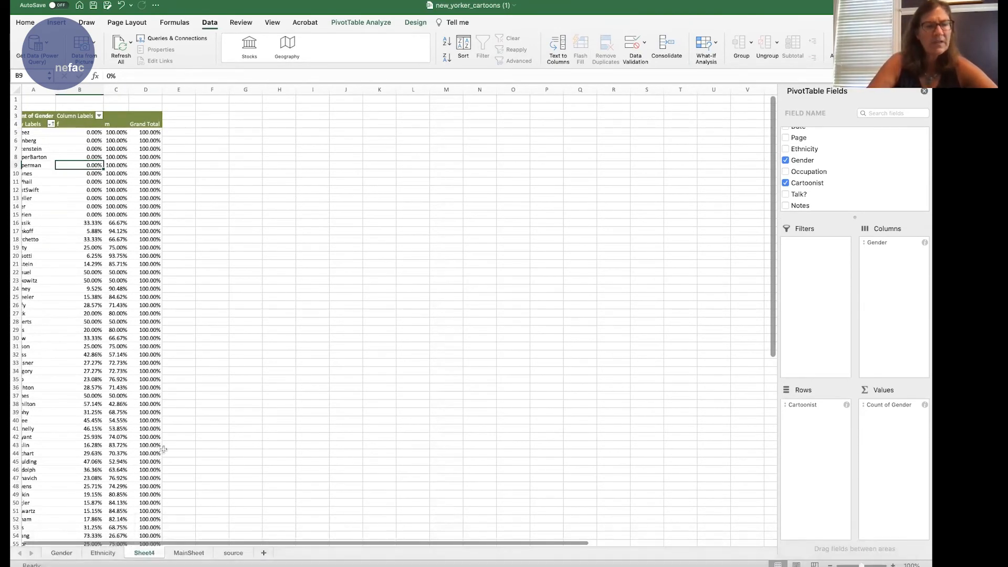
pyautogui.doubleClick(143, 552)
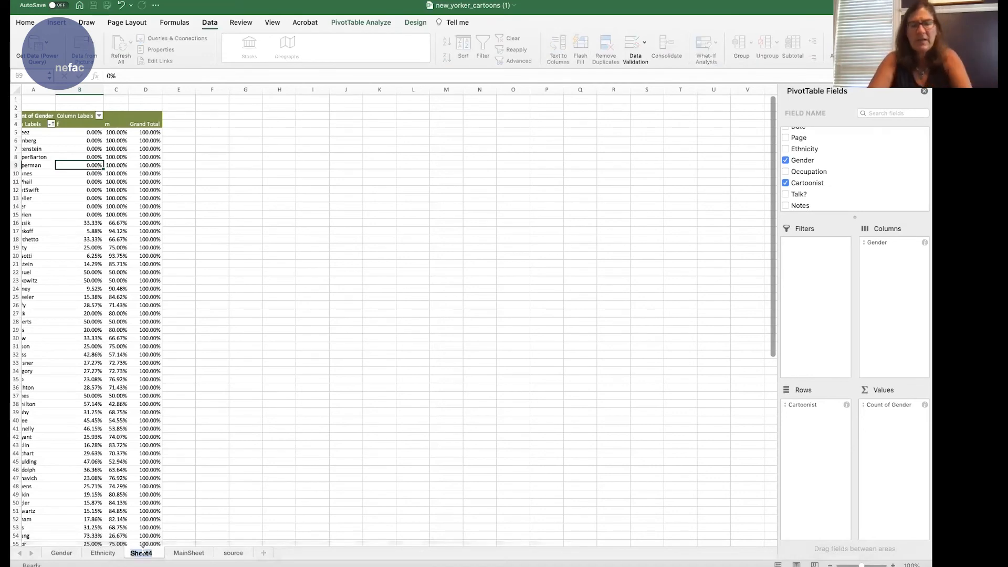
pyautogui.write('Cartoonistonist')
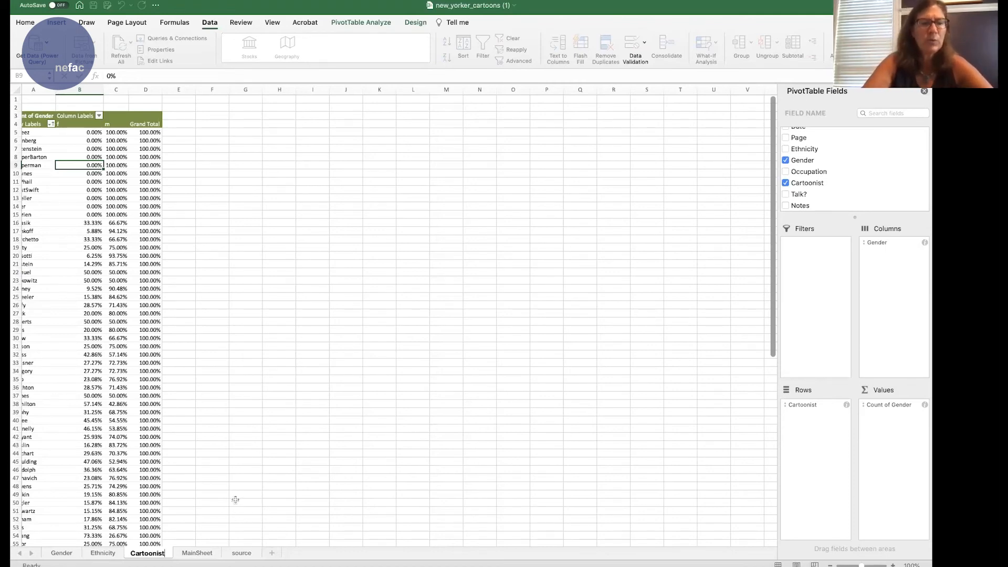
pyautogui.click(195, 554)
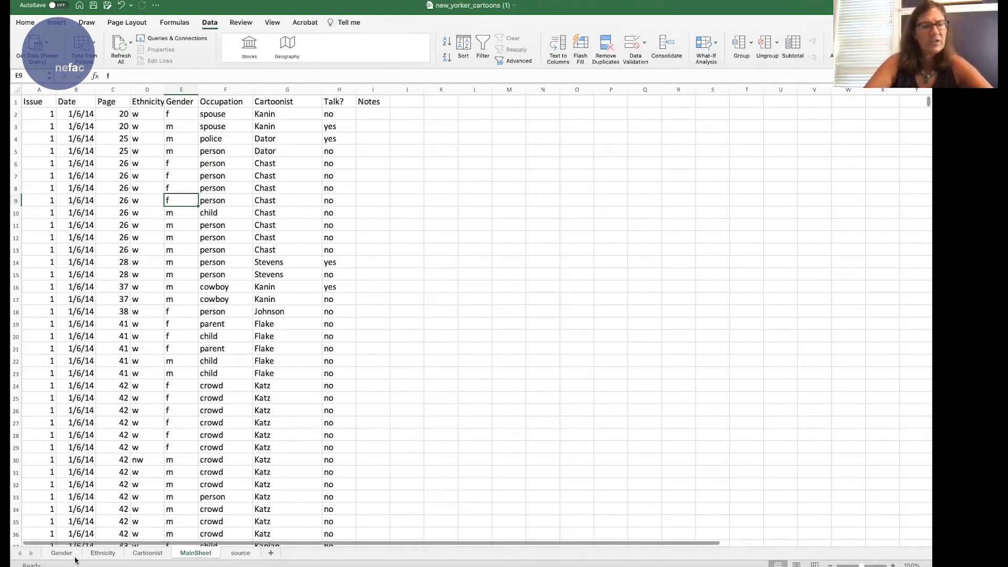
# Step: Extend the Cartoonist worksheet's name to CartoonistByGener
pyautogui.click(146, 553)
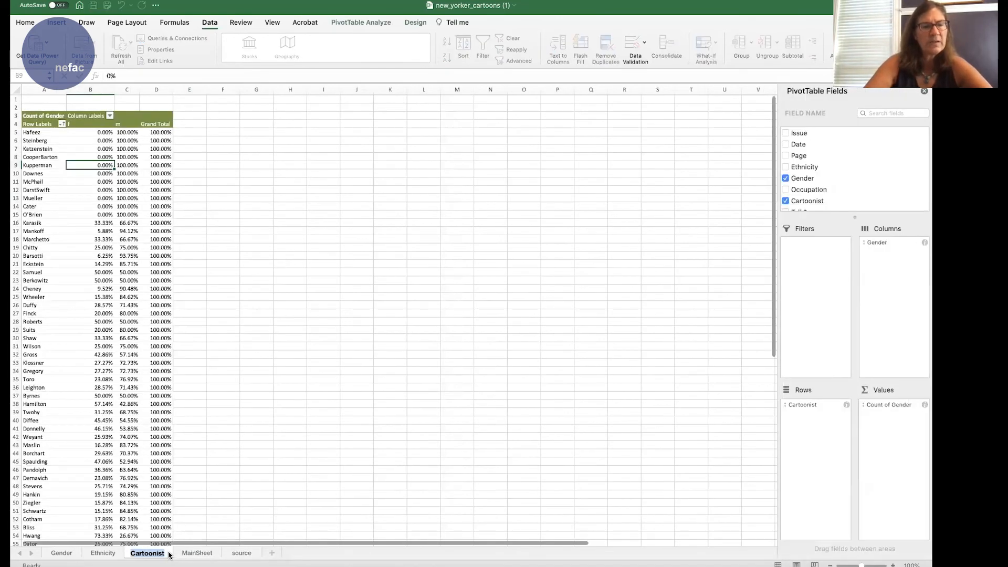
pyautogui.click(166, 551)
pyautogui.write('By')
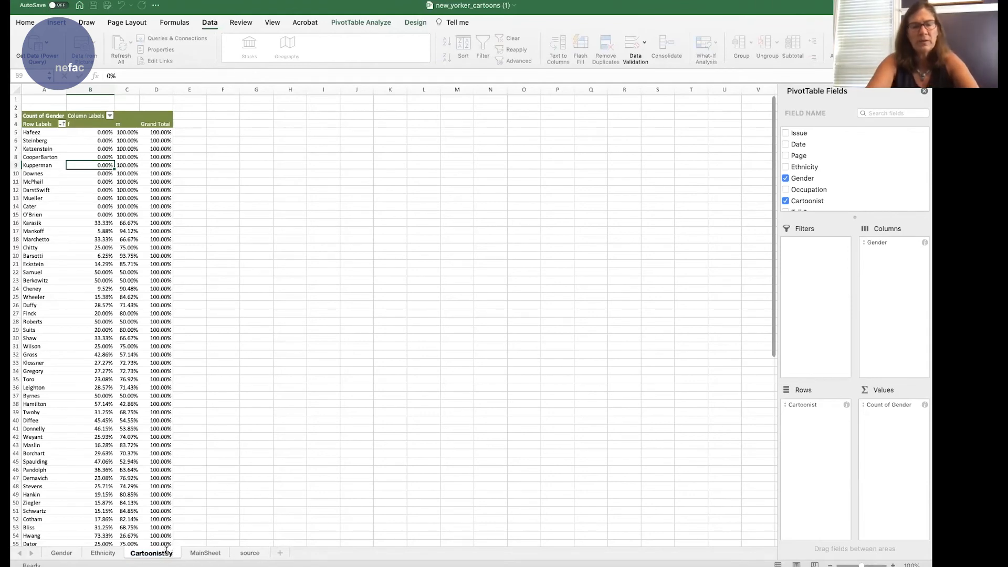
pyautogui.write('Gener')
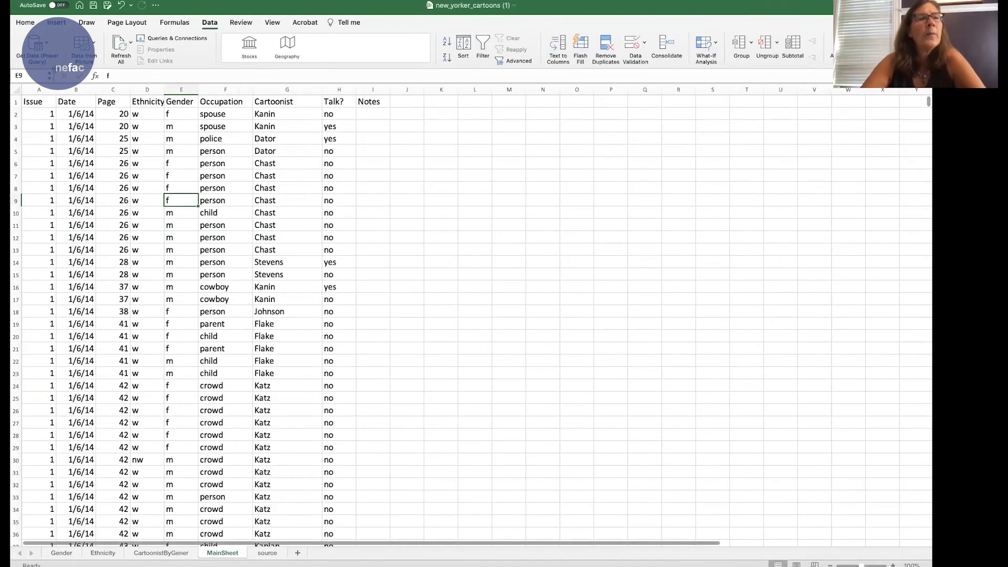
# Step: Create a pivot table from the MainSheet data range A1:I1811 on a new worksheet
pyautogui.click(92, 183)
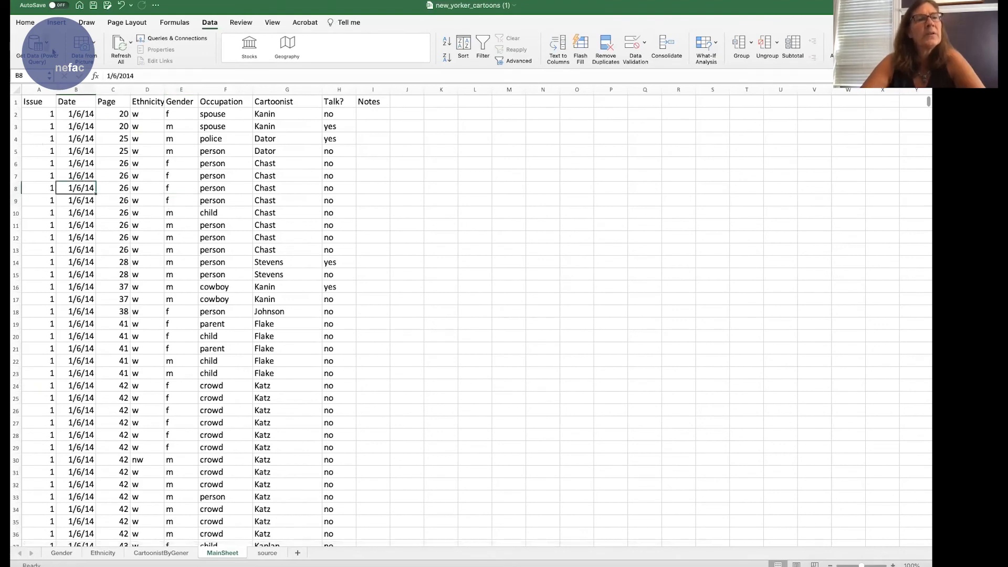
pyautogui.click(57, 23)
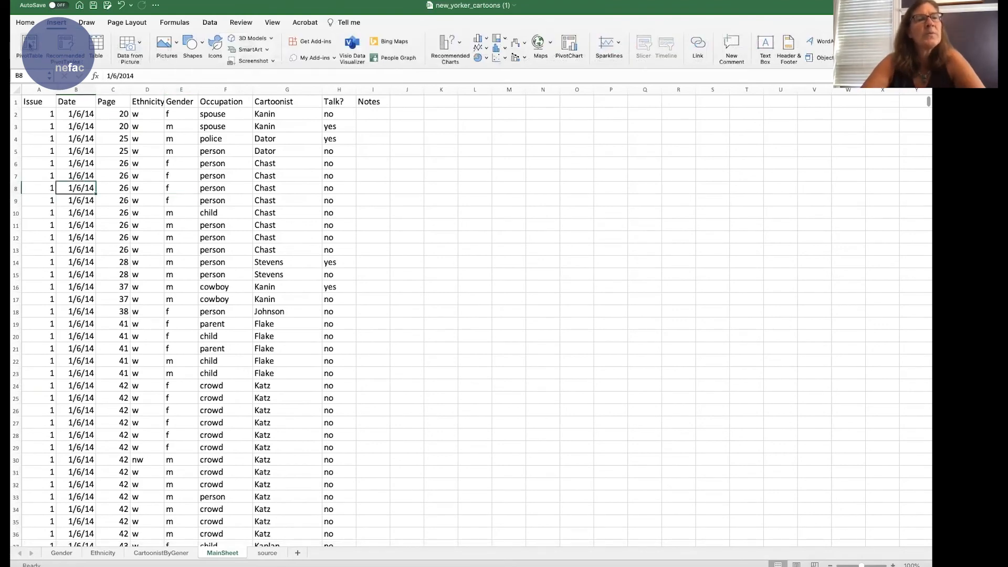
pyautogui.click(30, 46)
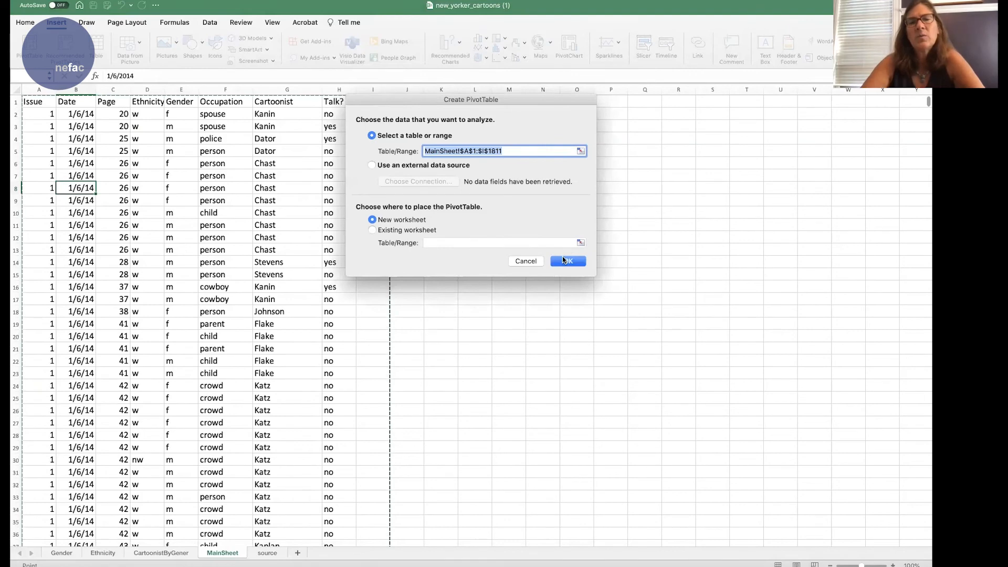
pyautogui.click(563, 260)
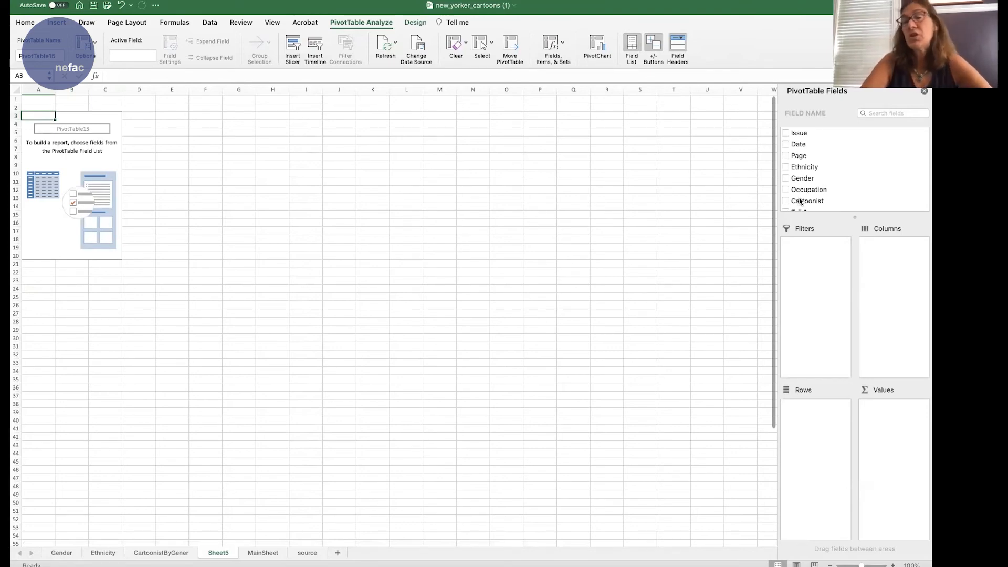
# Step: Lay out the new pivot table with Cartoonist as rows, Ethnicity as columns and the count of Ethnicity as values
pyautogui.moveTo(798, 204); pyautogui.dragTo(828, 416)
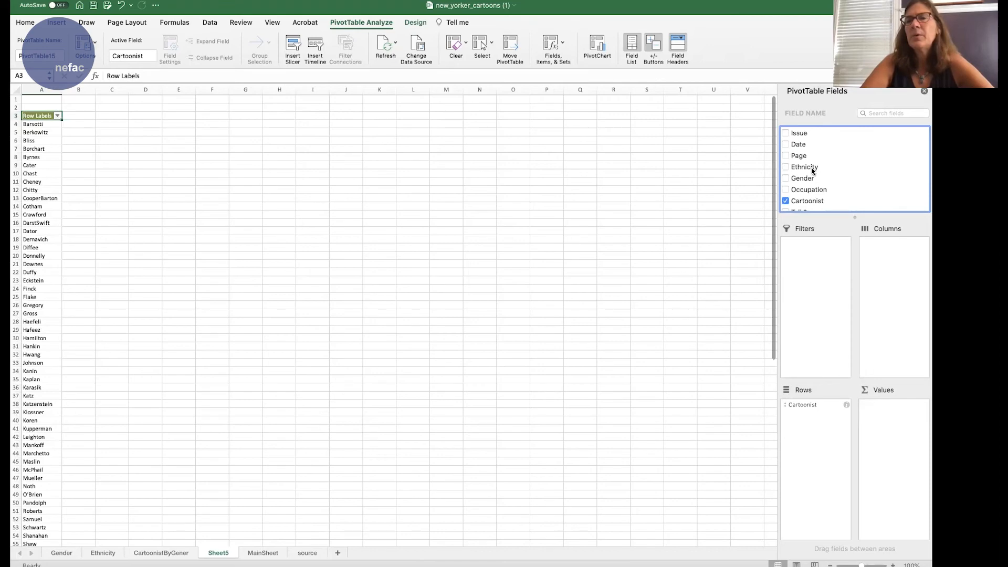
pyautogui.moveTo(812, 168); pyautogui.dragTo(907, 298)
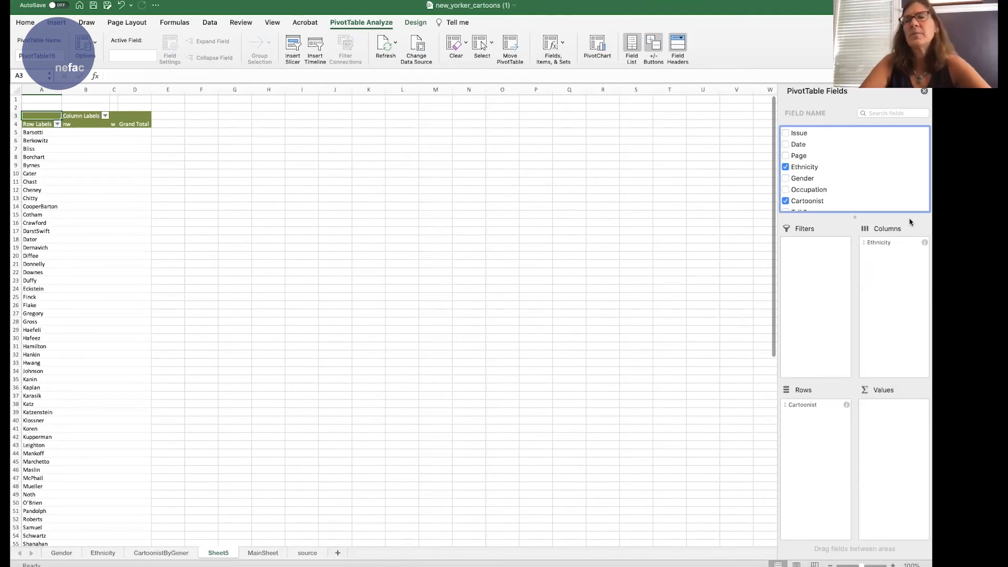
pyautogui.moveTo(798, 168); pyautogui.dragTo(922, 434)
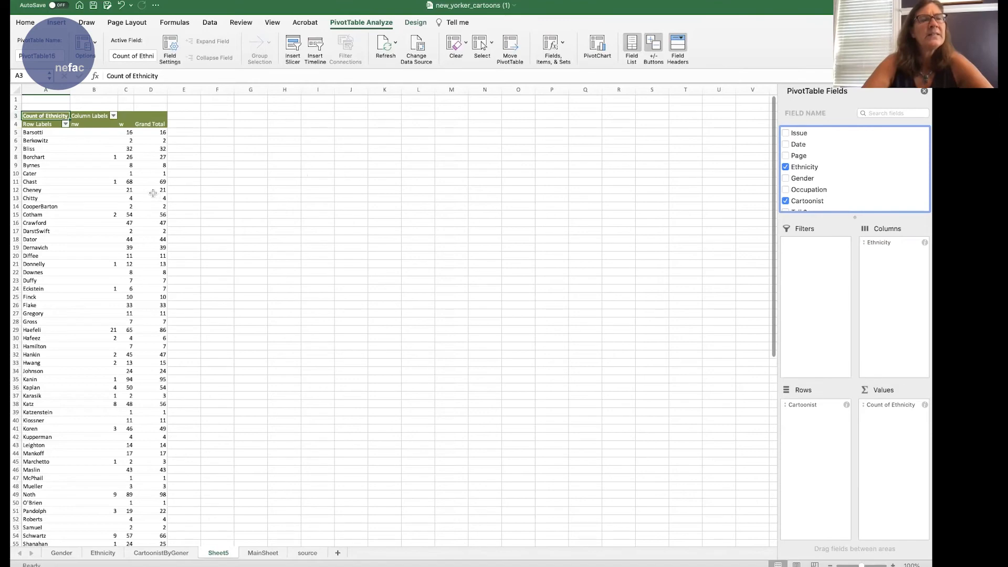
# Step: Sort the cartoonists by the nw column in descending order
pyautogui.click(107, 175)
pyautogui.click(100, 132)
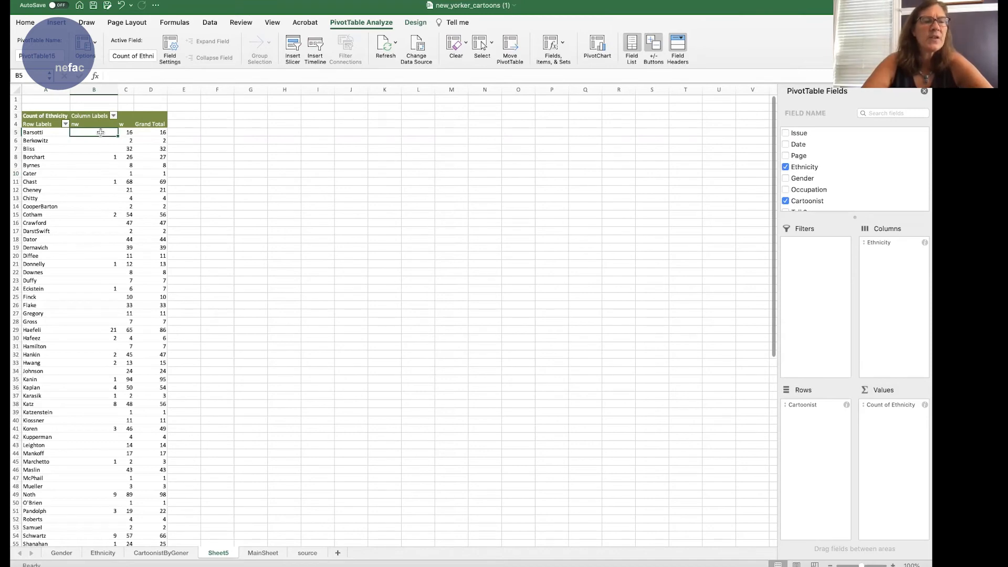
pyautogui.click(210, 22)
pyautogui.click(446, 57)
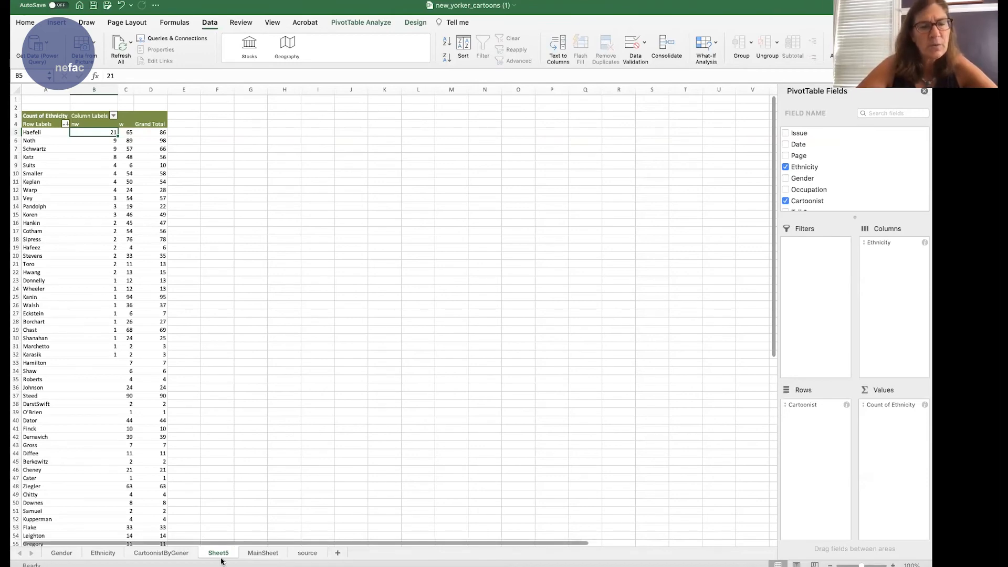
# Step: Rename the Sheet5 worksheet as CartoonistbyEthnicity
pyautogui.doubleClick(218, 553)
pyautogui.write('c')
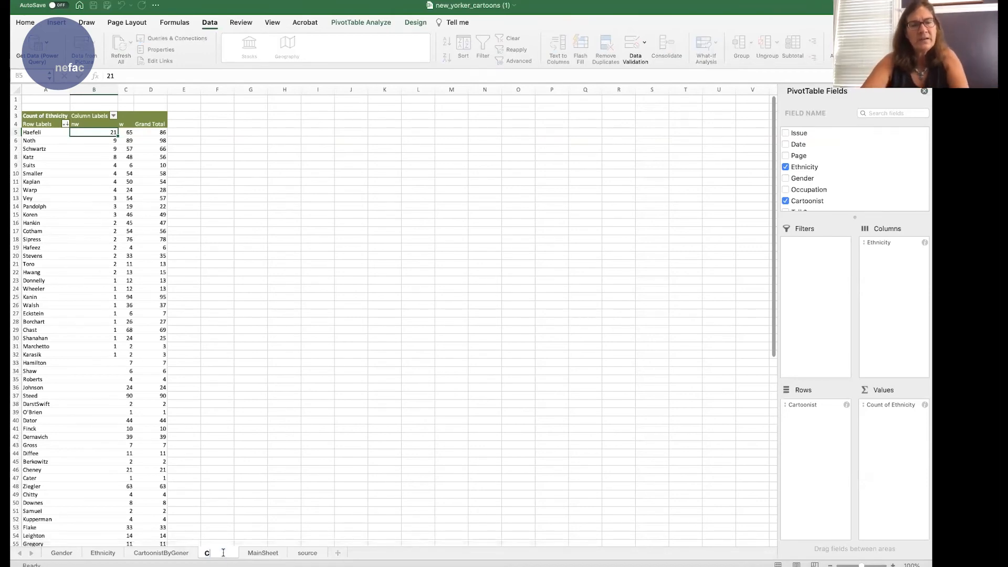
pyautogui.write('artoonistbyEthnicity')
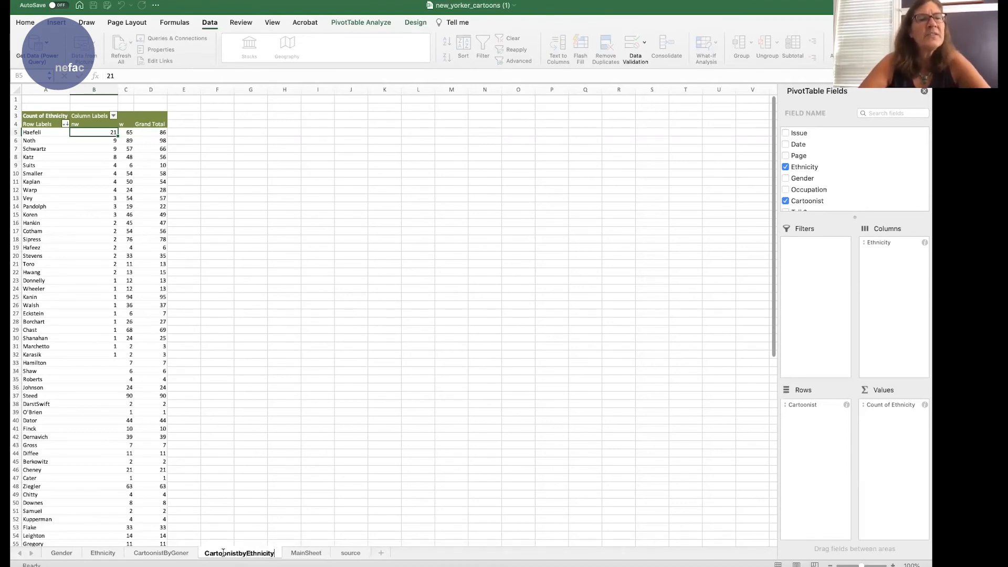